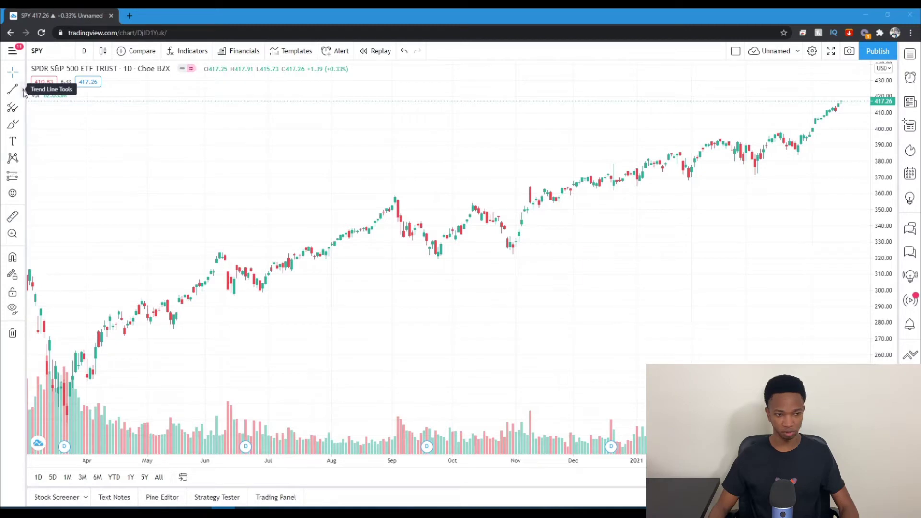
Step: Draw a trend line under the SPY lows from the 23 March 2020 bottom to about 398.28 just past the latest candle
click(24, 92)
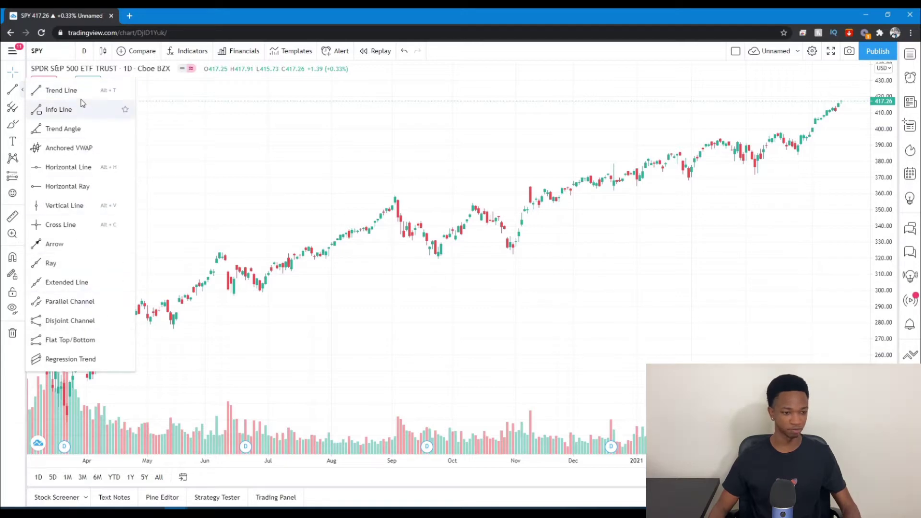
click(66, 96)
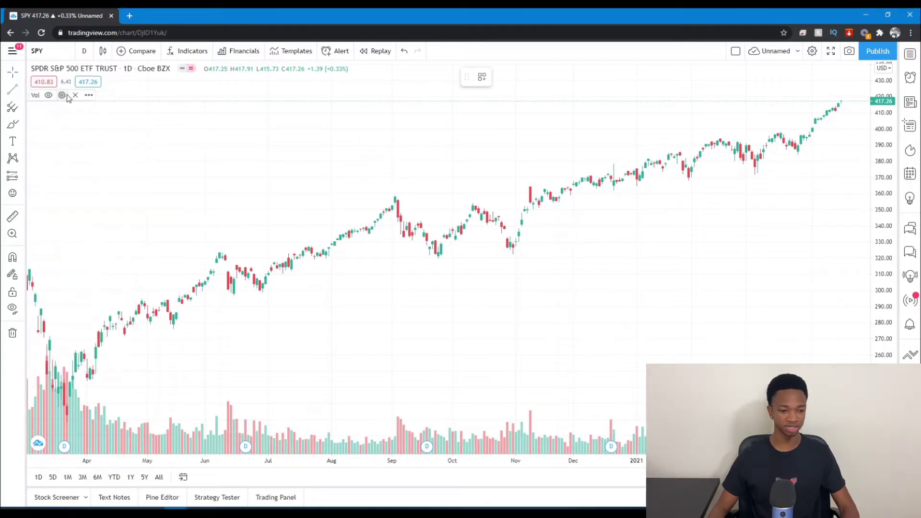
click(66, 416)
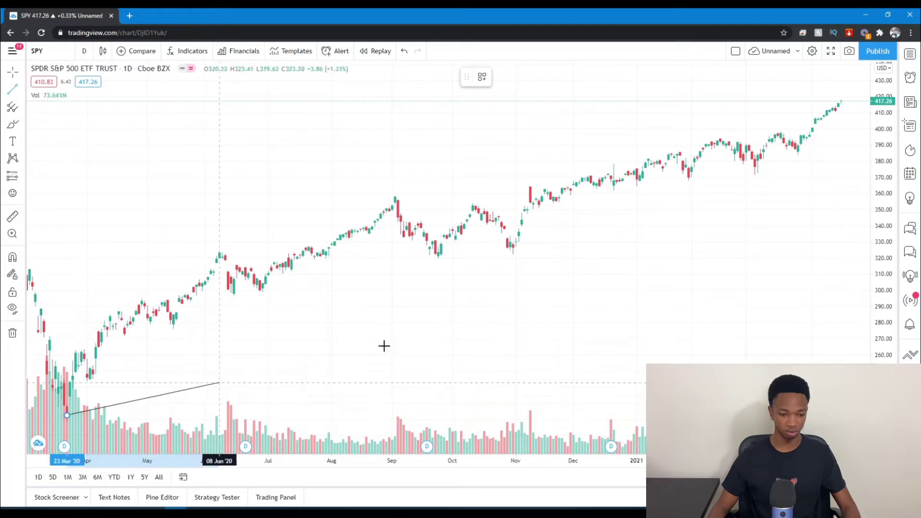
click(859, 132)
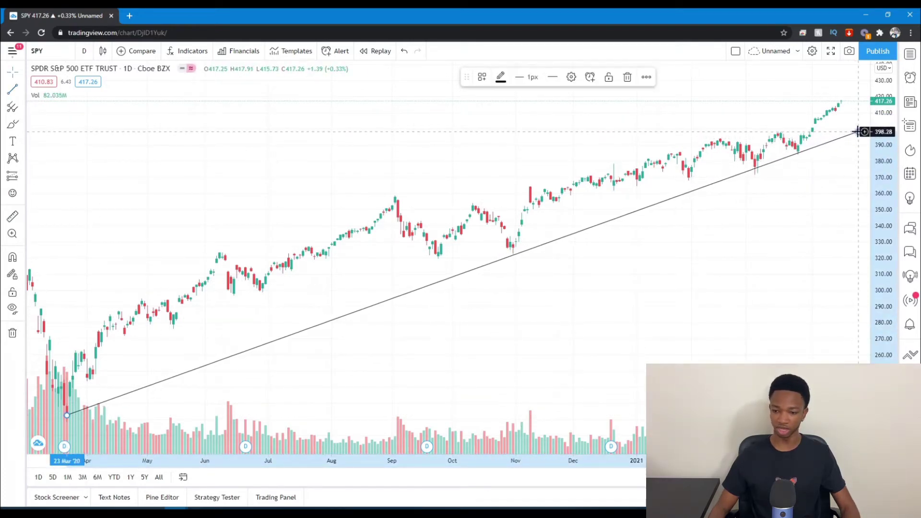
Step: Format the trend line in teal with a 2px thickness and deselect it
click(501, 78)
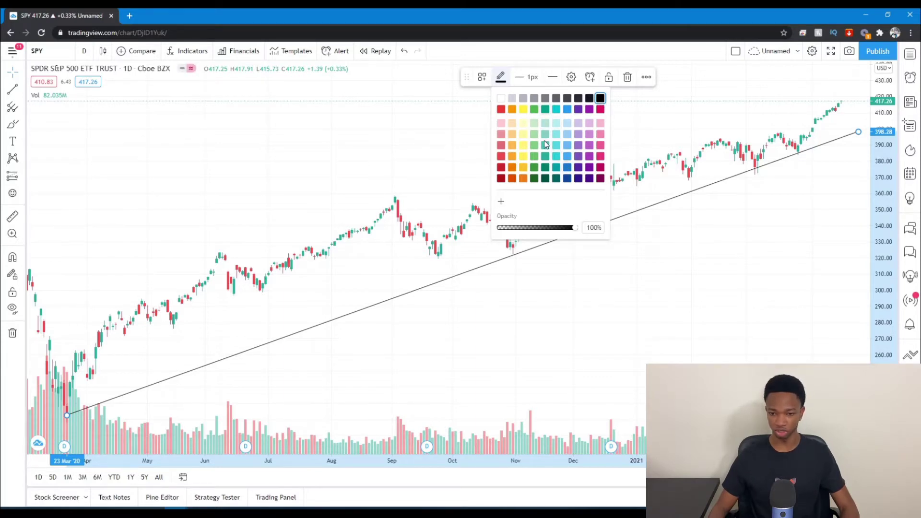
click(557, 166)
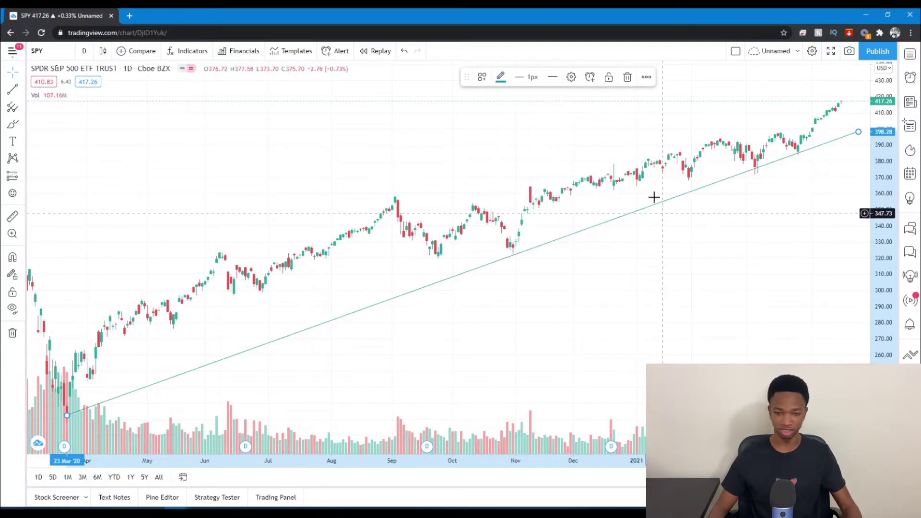
click(531, 83)
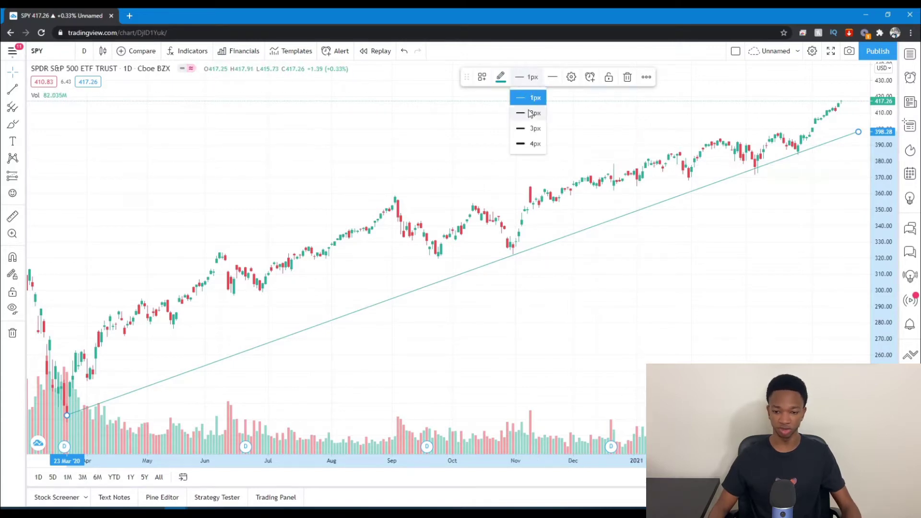
click(533, 113)
mouse_move(663, 211)
mouse_down()
mouse_move(651, 213)
mouse_move(672, 211)
mouse_up()
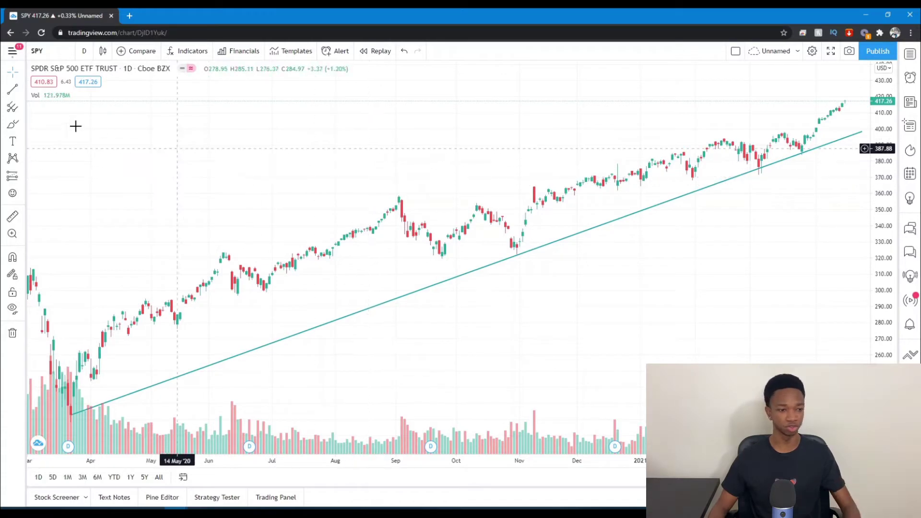
Step: Try a horizontal line at the September 2020 high, about 358.44, and delete it
click(24, 92)
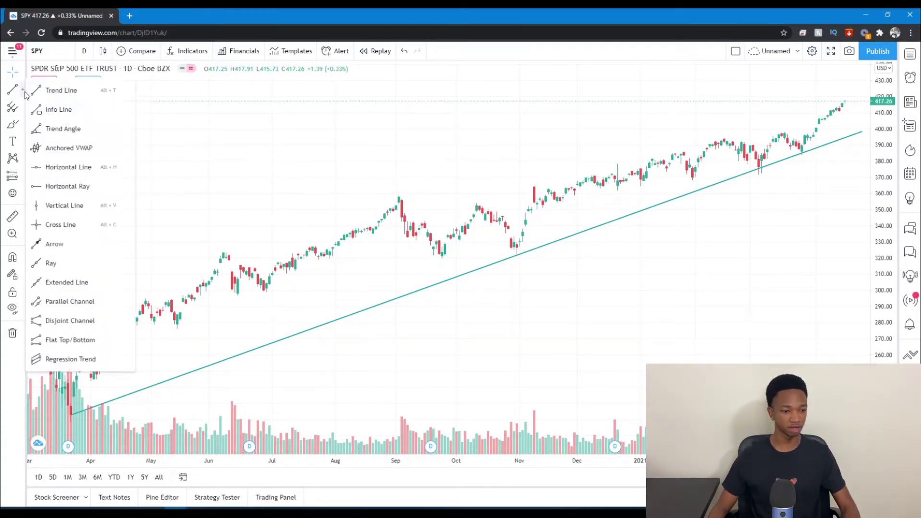
click(89, 175)
click(396, 183)
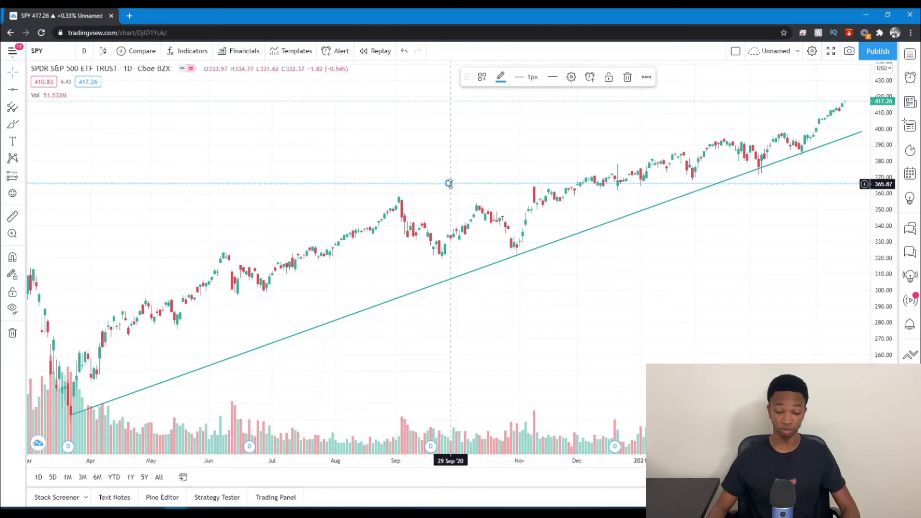
drag(449, 184, 447, 196)
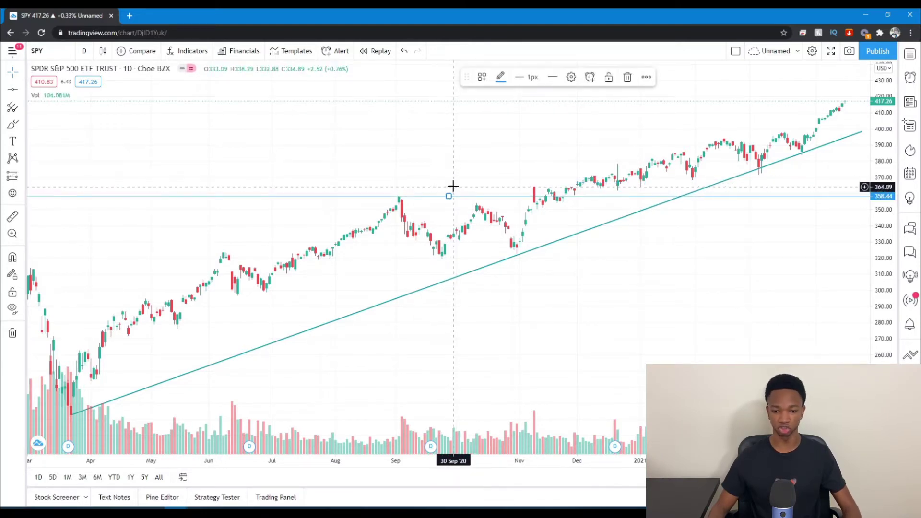
key(Delete)
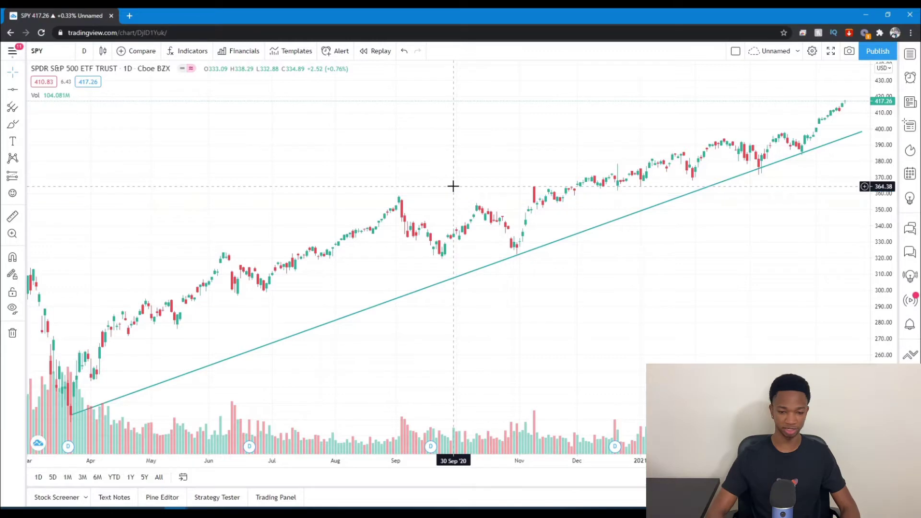
Step: Activate the Horizontal Ray drawing tool
click(22, 90)
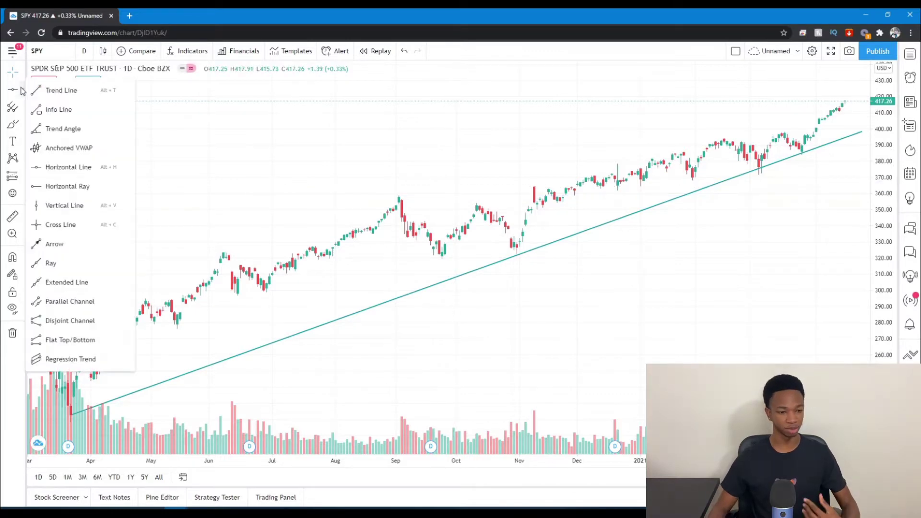
click(65, 187)
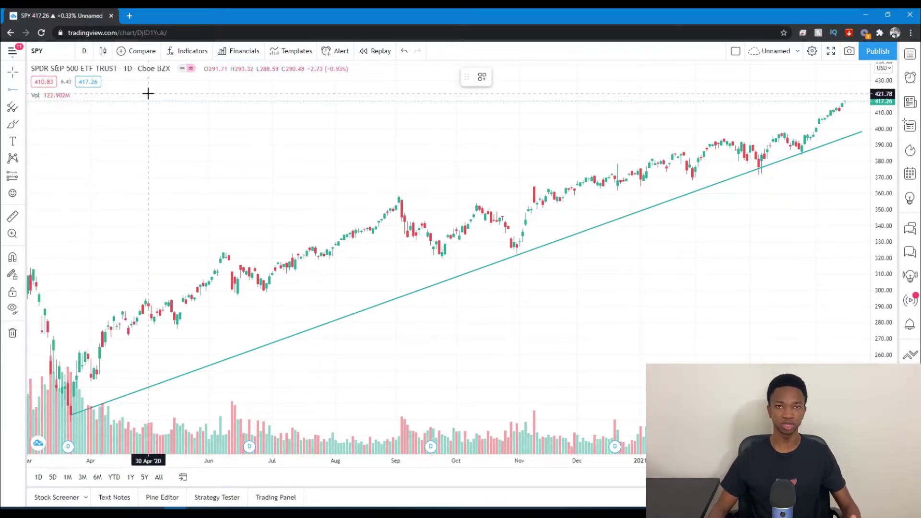
click(55, 55)
text(HS)
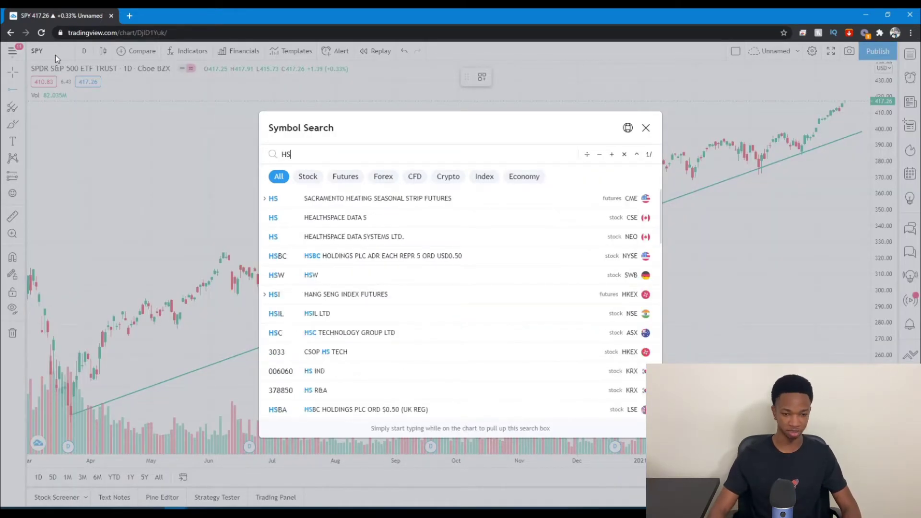
key(Return)
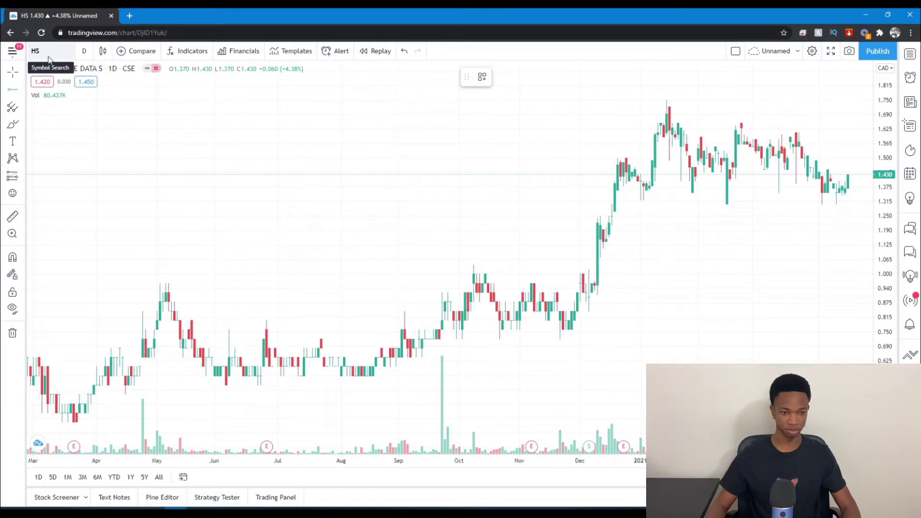
Step: Switch the chart to Home Depot Inc (HD) on the NYSE
click(48, 51)
text(HD)
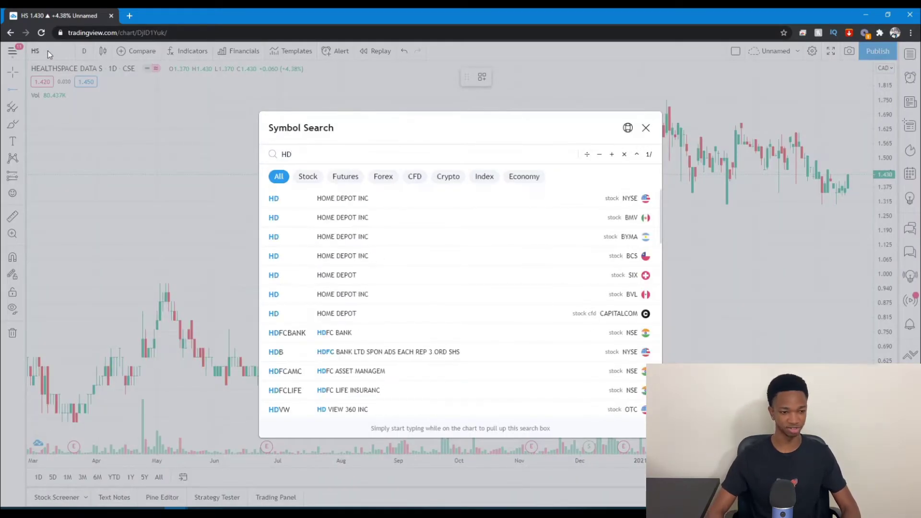
click(369, 199)
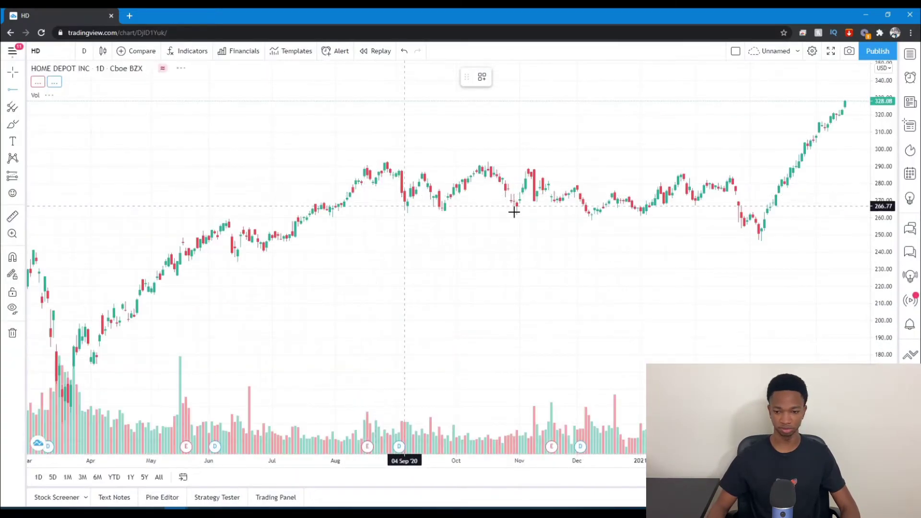
Step: Place a horizontal ray starting at the 5 June 2020 high, at a price of about 258.87
click(487, 247)
drag(473, 209, 154, 247)
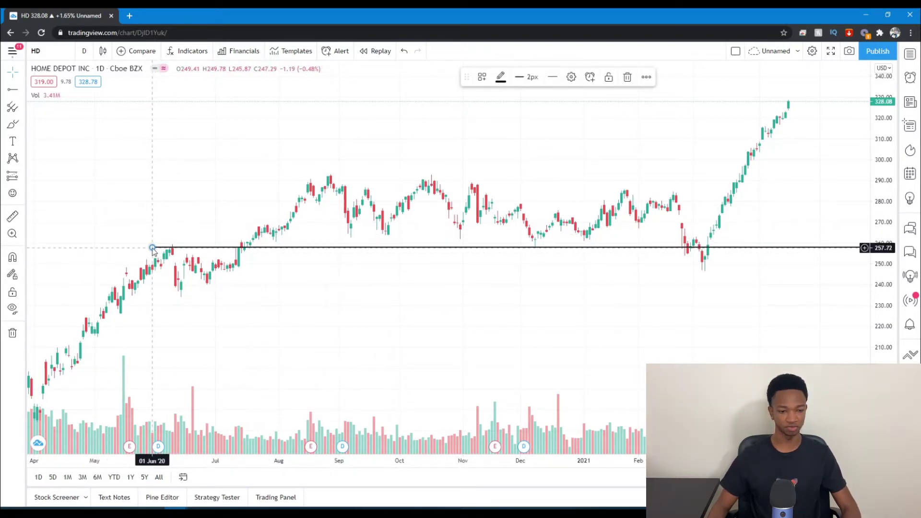
drag(153, 246, 164, 246)
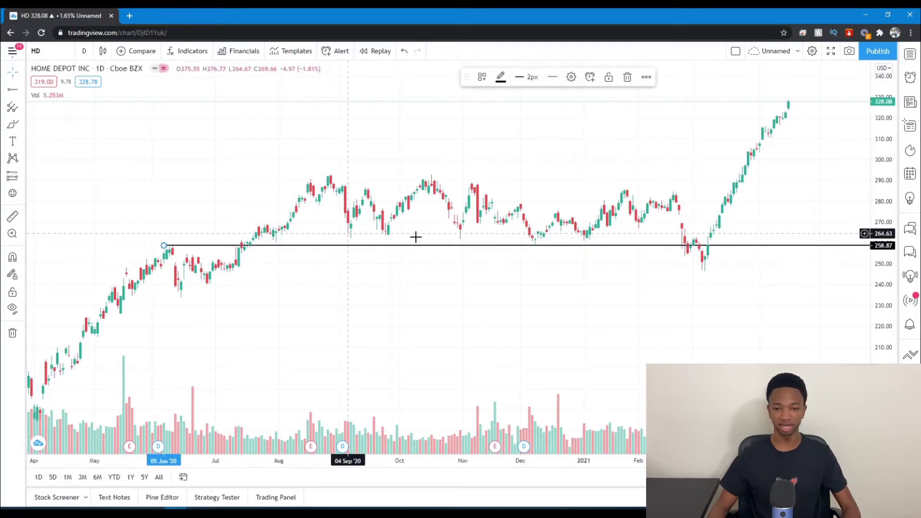
Step: Turn on text for the horizontal ray and label it "Support line 1"
double_click(514, 247)
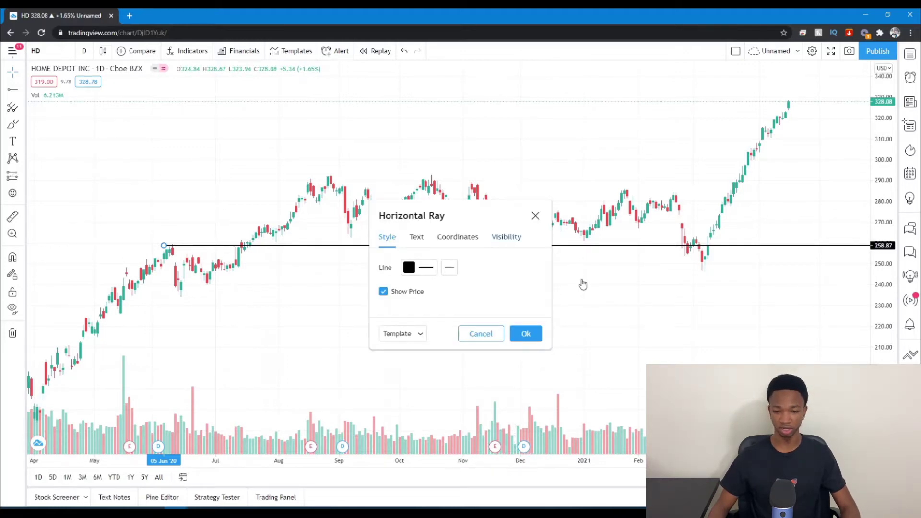
click(416, 237)
click(383, 267)
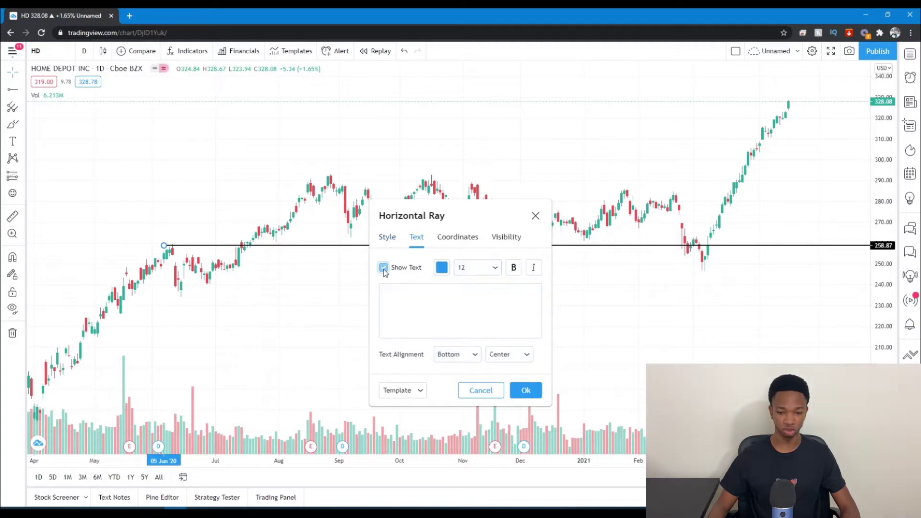
click(431, 302)
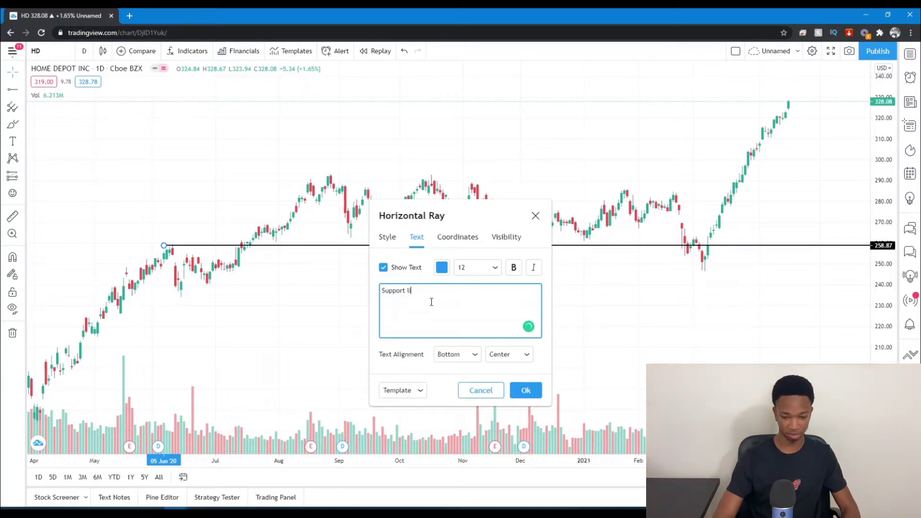
text(Support line 1)
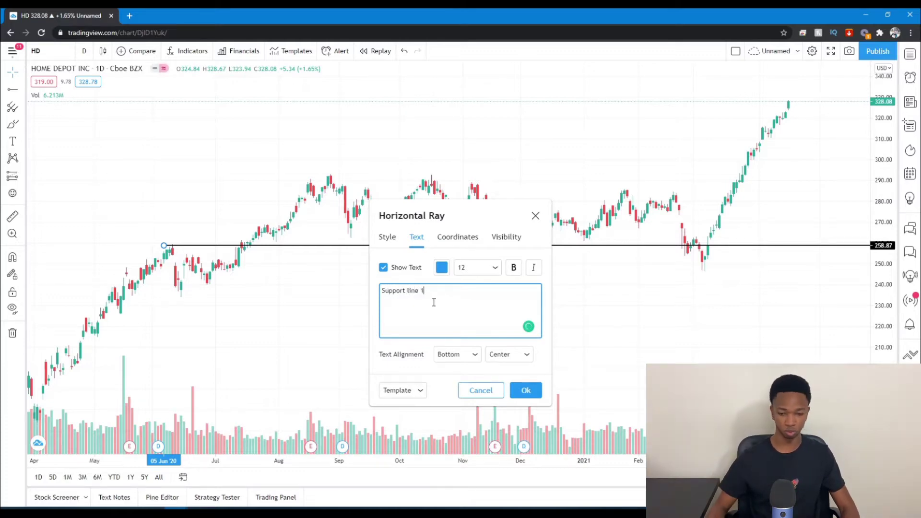
click(523, 389)
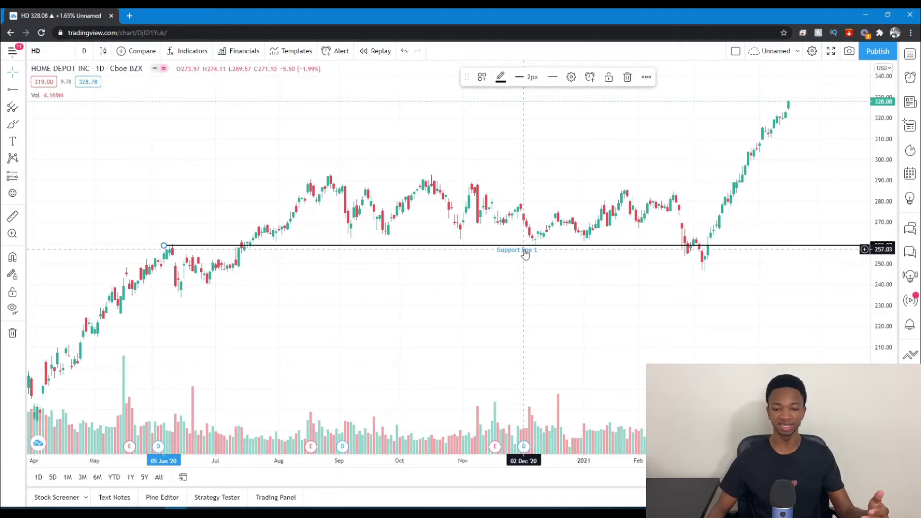
Step: Format the ray's "Support line 1" label in black, size 14 and bold, and deselect the ray
double_click(525, 252)
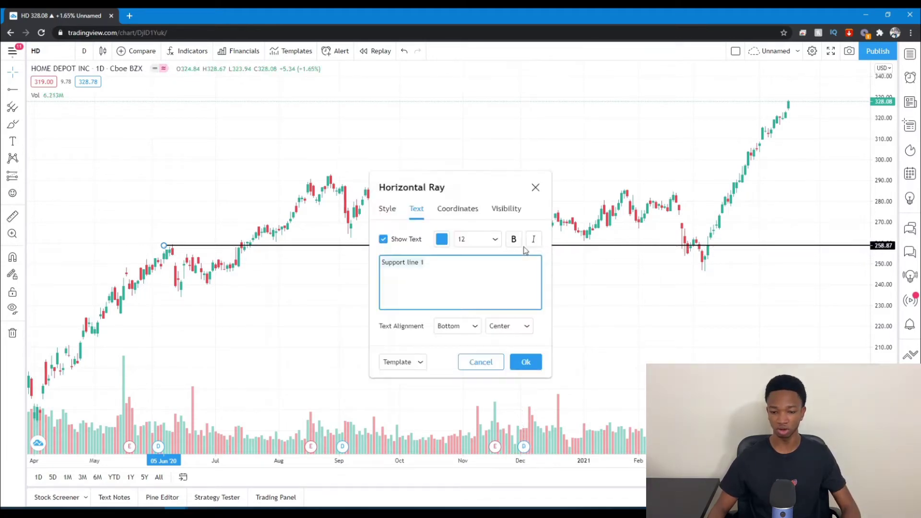
click(442, 239)
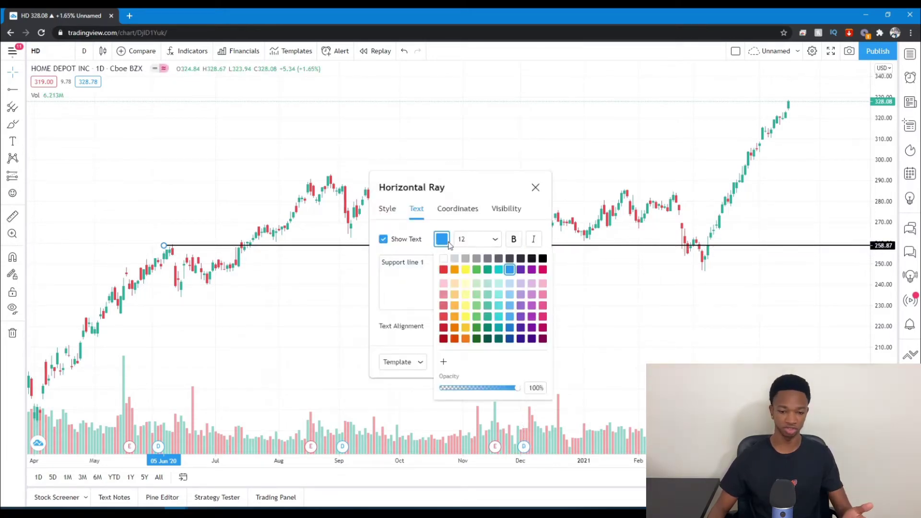
click(543, 258)
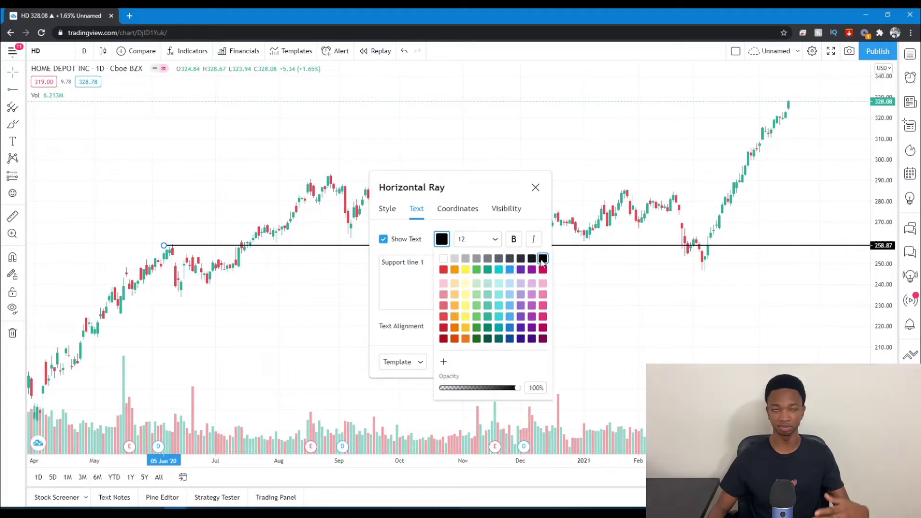
click(495, 240)
click(481, 306)
click(515, 244)
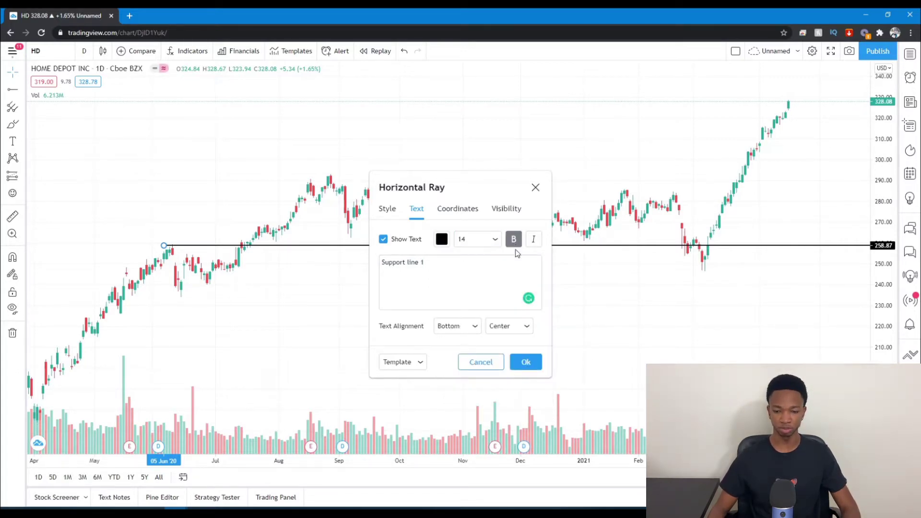
click(527, 363)
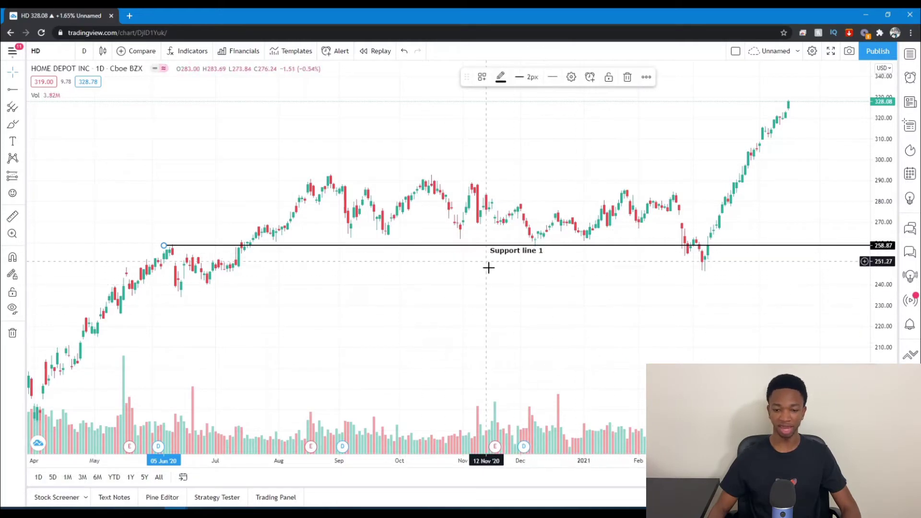
click(563, 267)
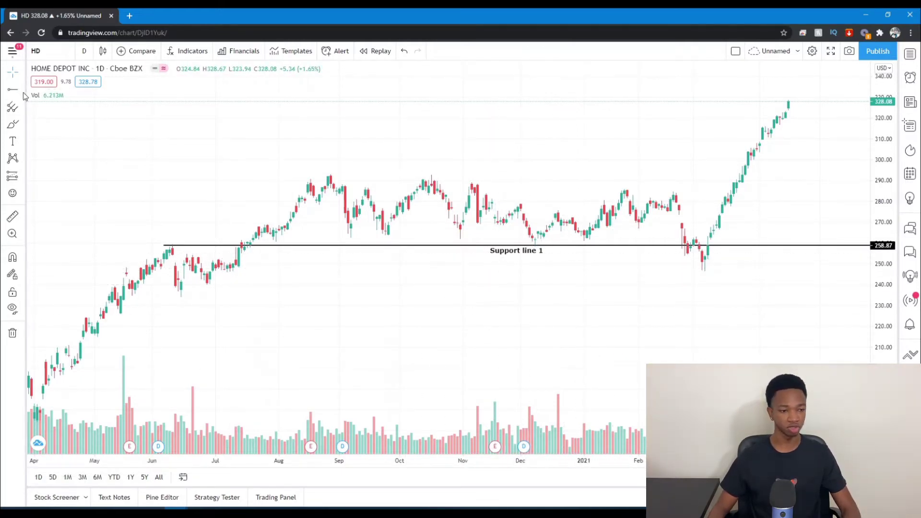
Step: Switch the chart to Shift4 Payments Inc (FOUR) on the NYSE
click(22, 90)
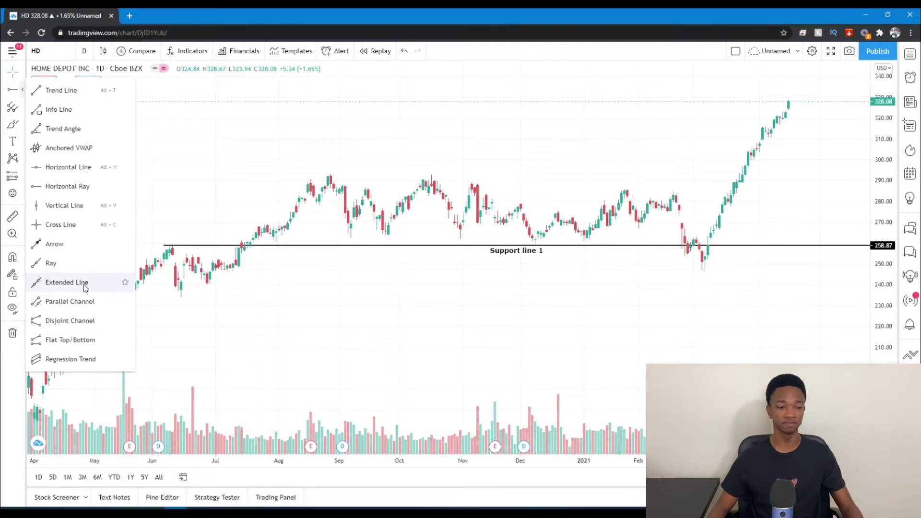
click(57, 51)
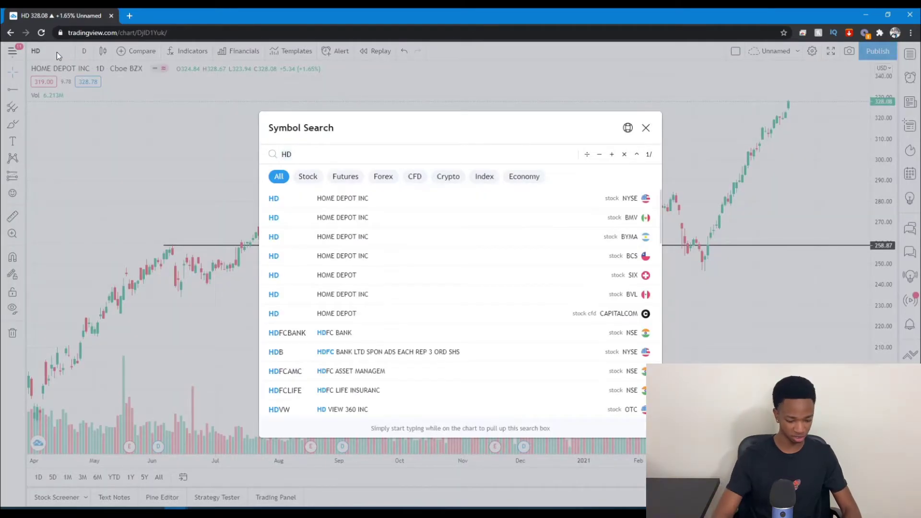
text(FOUR)
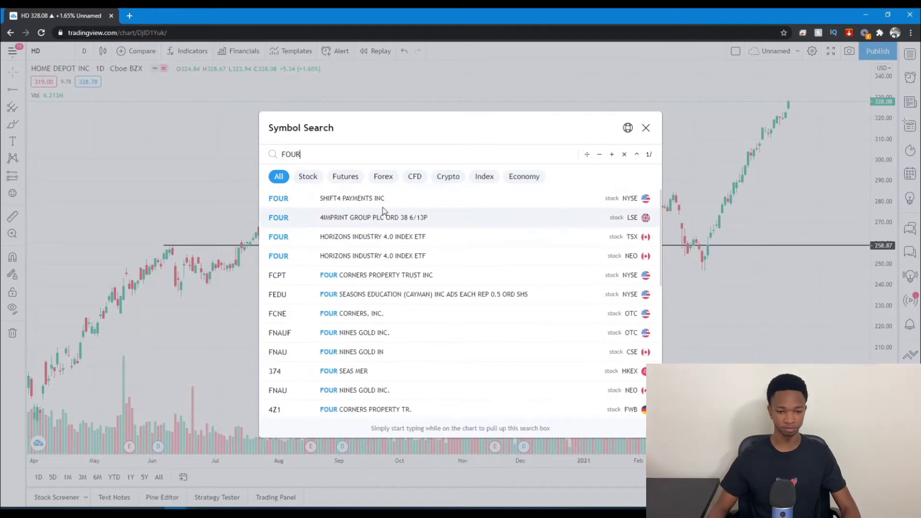
click(379, 198)
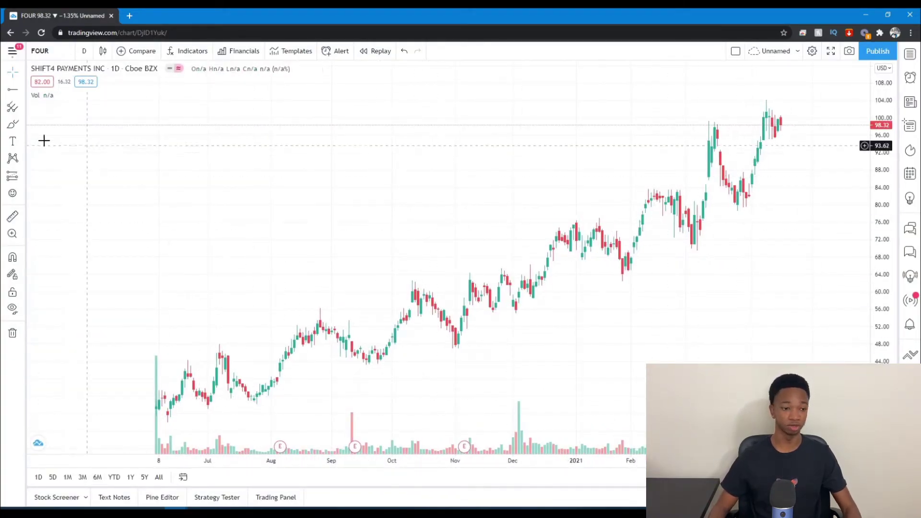
Step: Draw a ray above the price highs from 15 June 2020 through 10 August 2020 at about 52, and deselect it
click(22, 90)
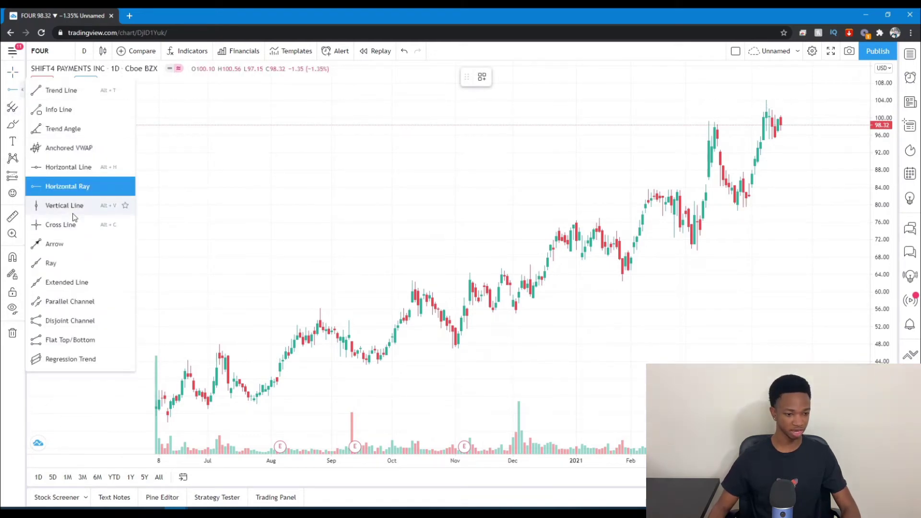
click(73, 263)
click(173, 365)
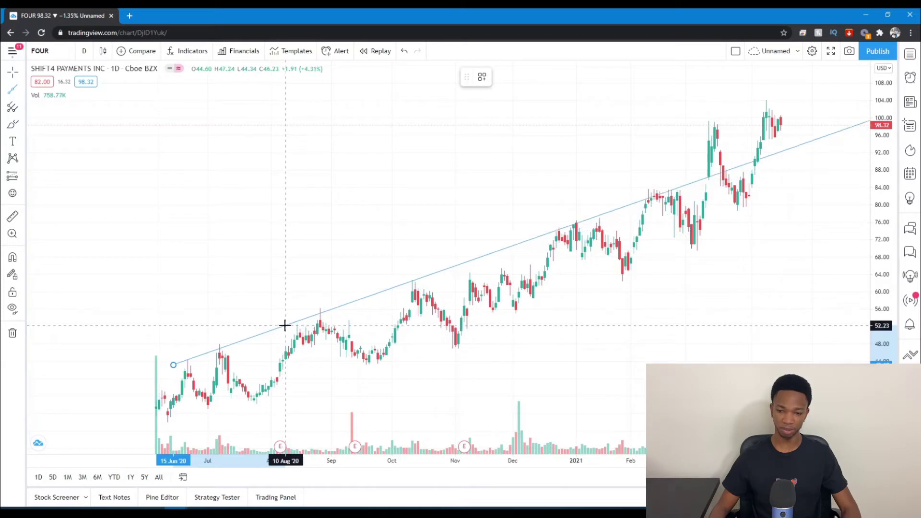
click(286, 325)
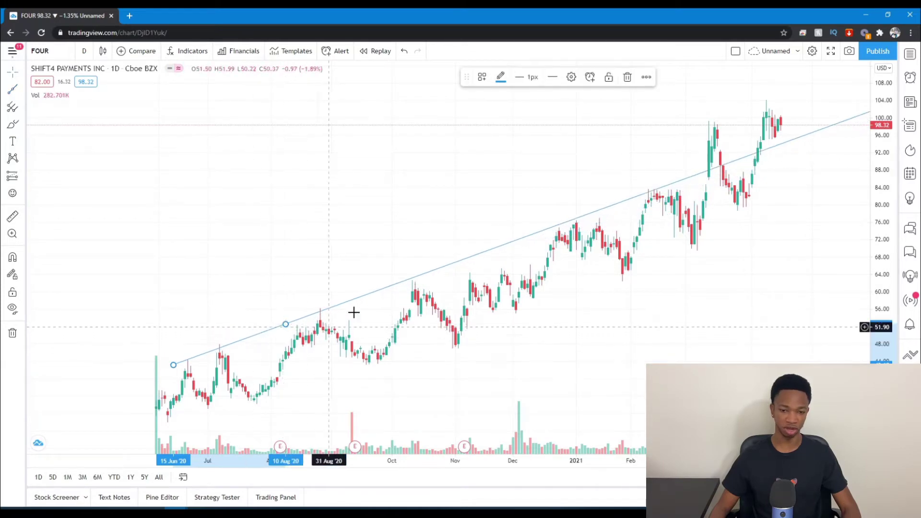
click(416, 240)
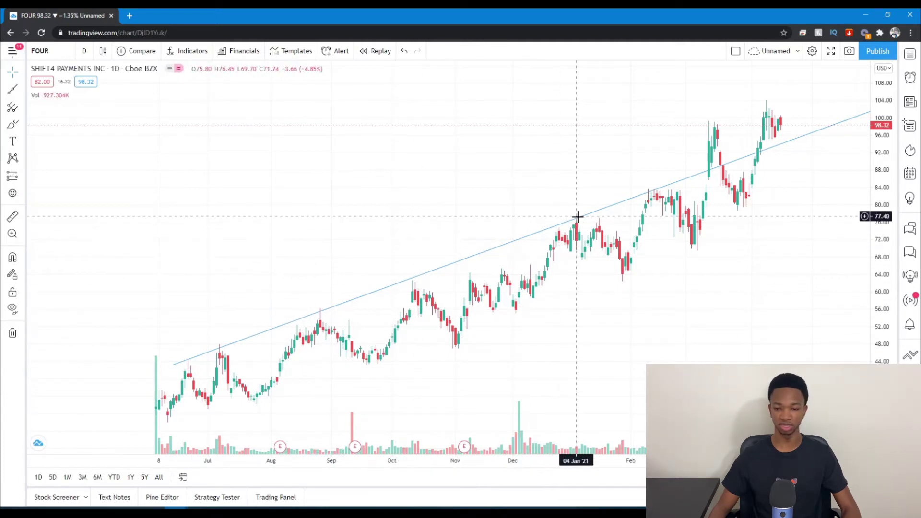
Step: Draw a second ray beneath the price lows, starting on 7 July 2020 and passing through 27 July 2020, and deselect it
click(14, 89)
click(216, 421)
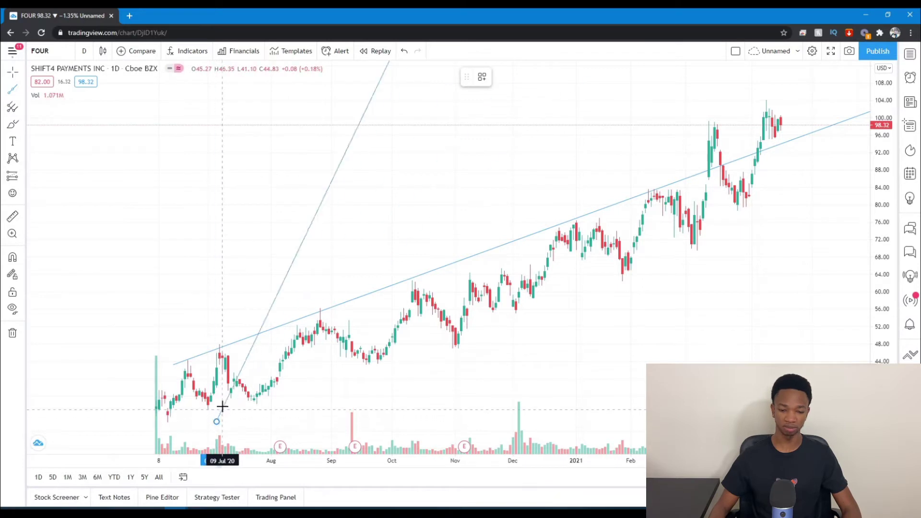
click(257, 407)
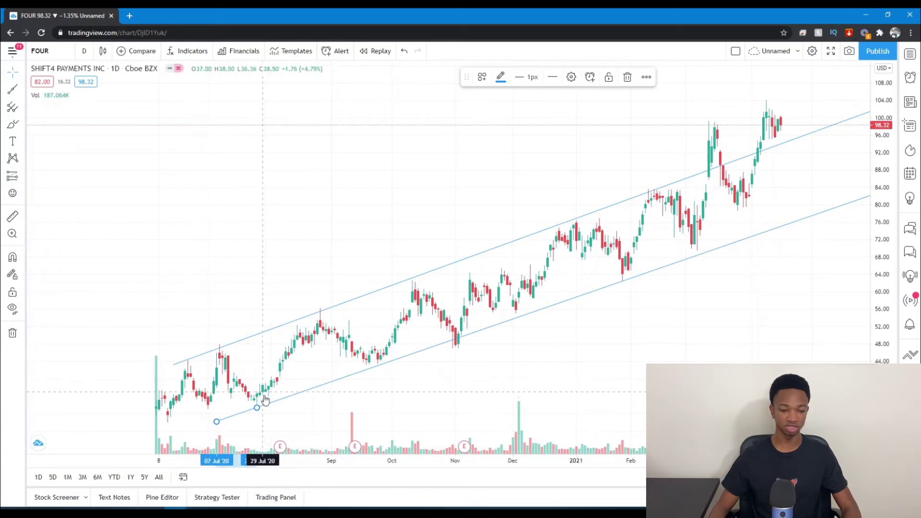
click(386, 400)
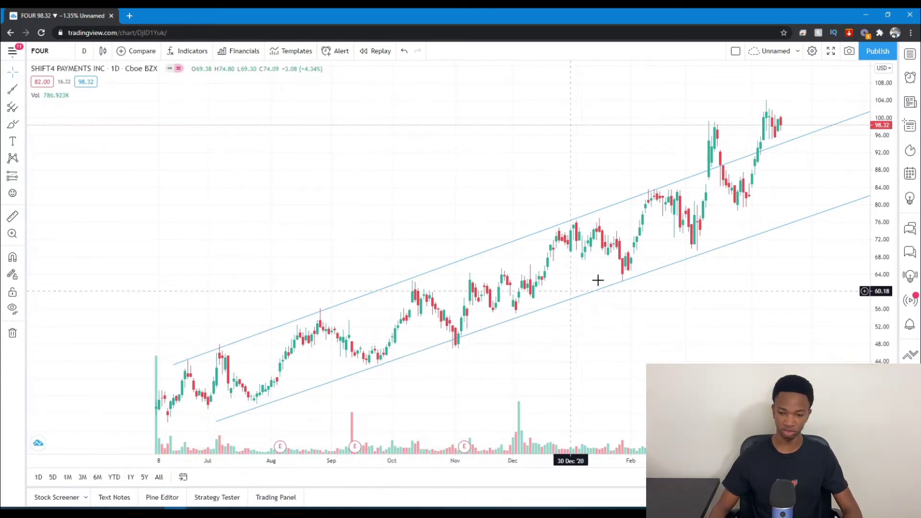
Step: Turn on text for the lower ray, label it "Bottom support level" and colour the label black
double_click(536, 317)
click(394, 241)
click(440, 274)
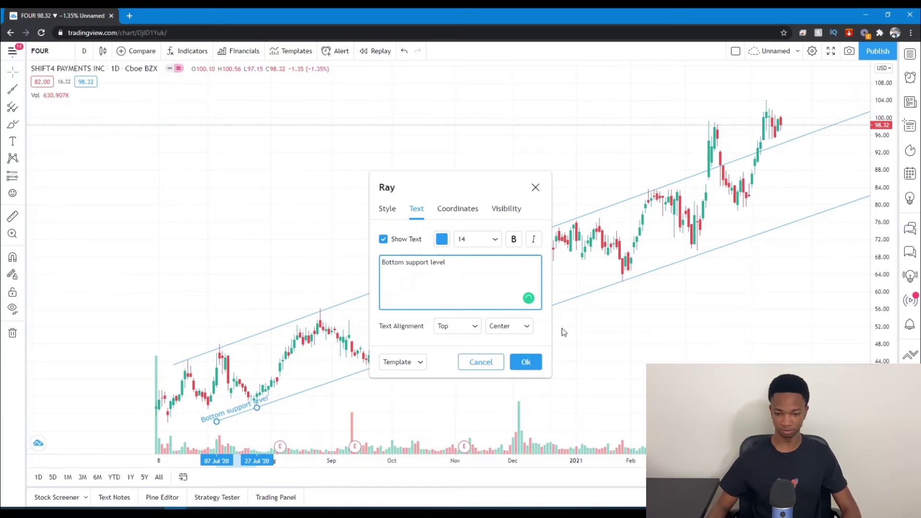
click(441, 239)
click(543, 259)
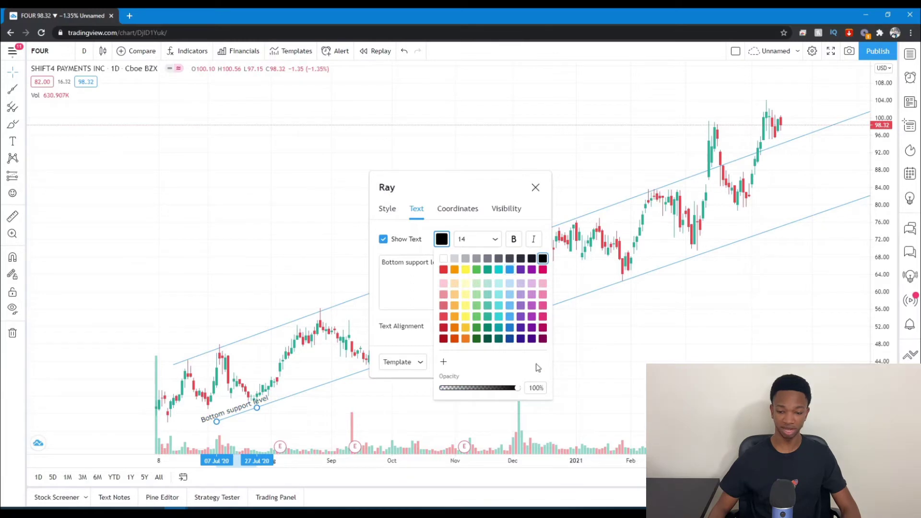
click(401, 307)
click(527, 362)
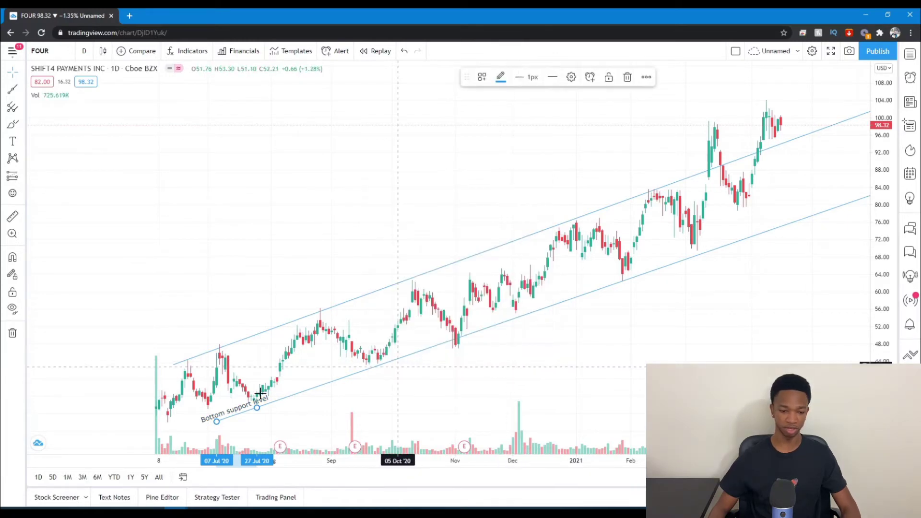
Step: Set the "Bottom support level" label's text alignment to Bottom and Center, and deselect the ray
double_click(294, 398)
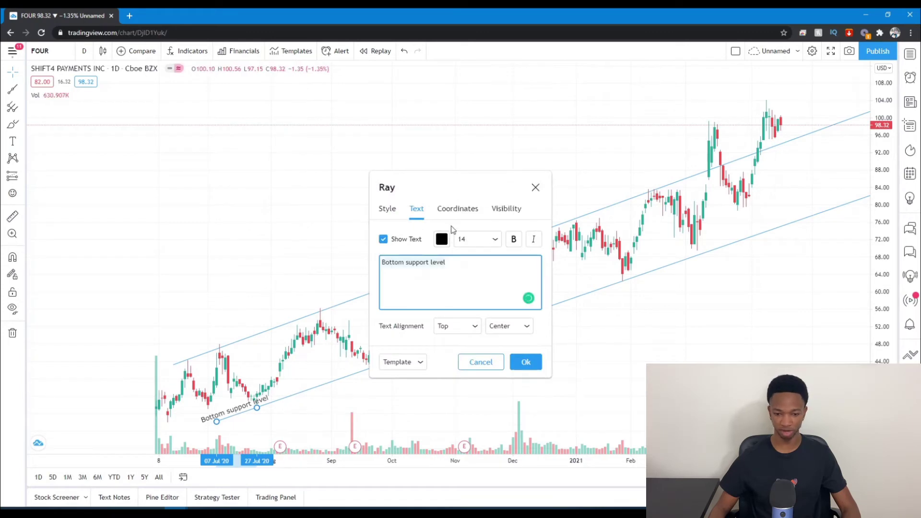
click(459, 330)
click(458, 361)
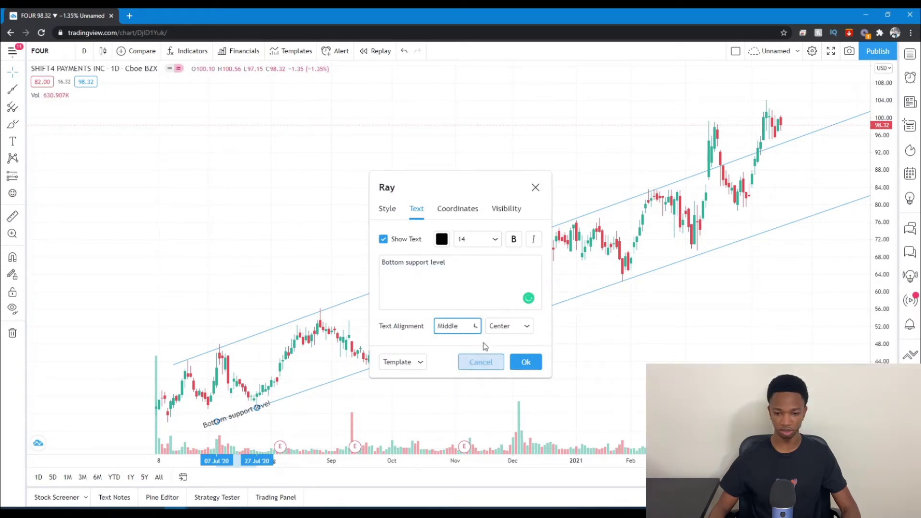
click(460, 330)
click(449, 375)
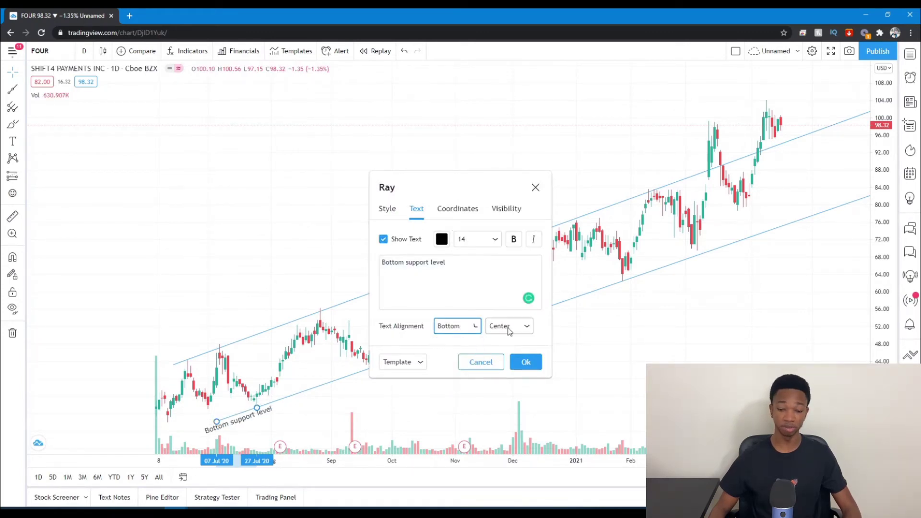
click(509, 328)
click(507, 361)
click(525, 363)
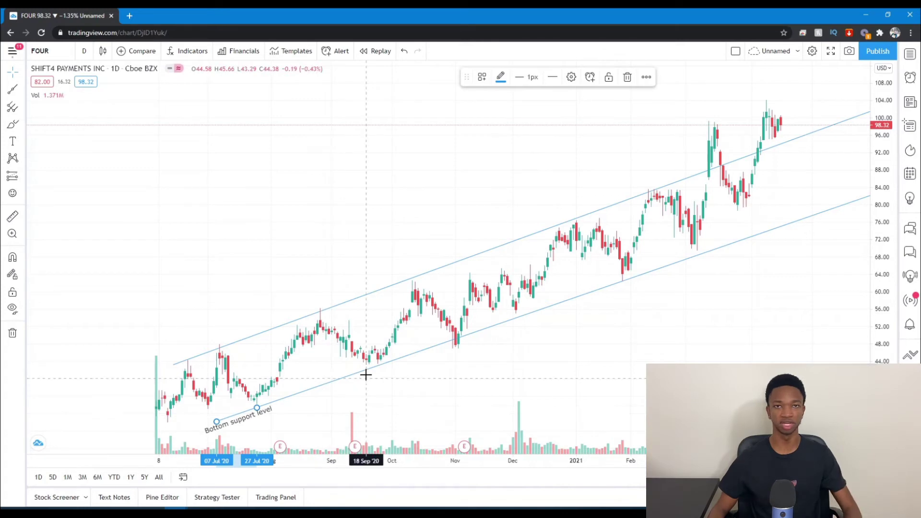
click(362, 284)
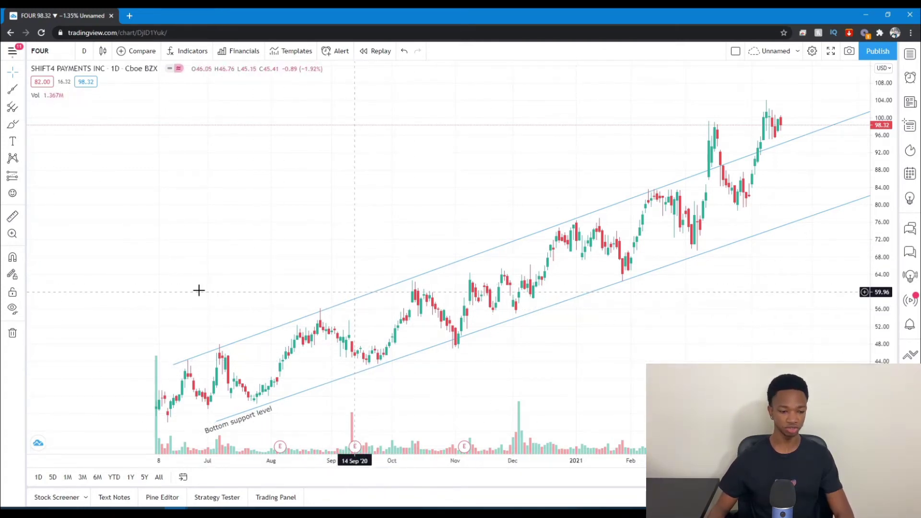
Step: Clear all drawings and draw a parallel channel around the uptrend, from 5 June 2020 to the February 2021 high at about 84.79
click(12, 333)
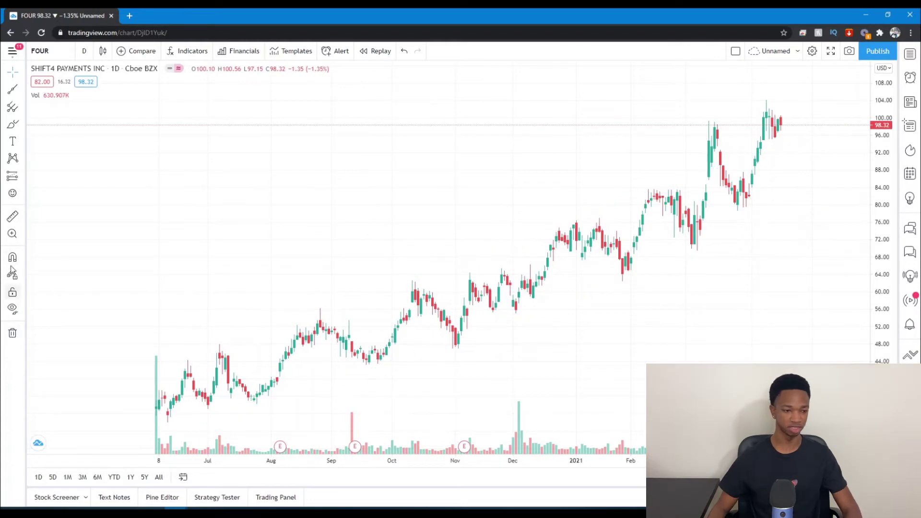
click(21, 90)
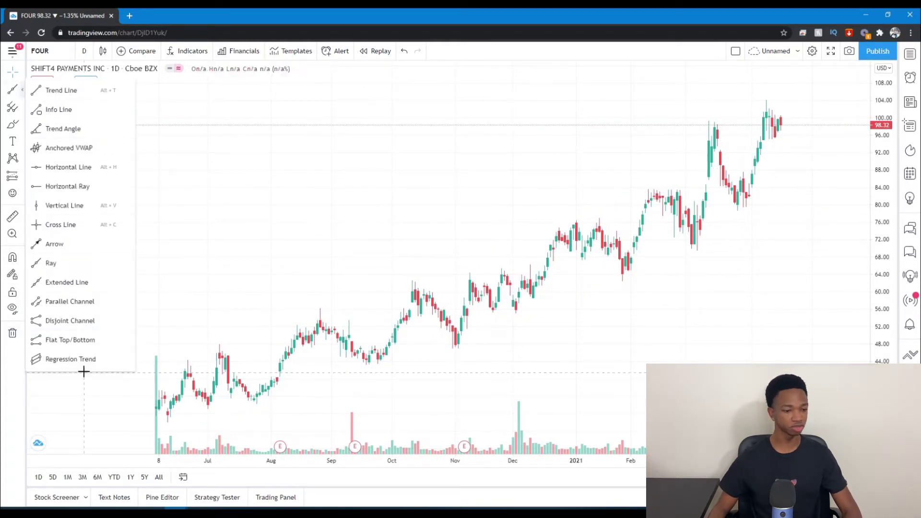
click(99, 301)
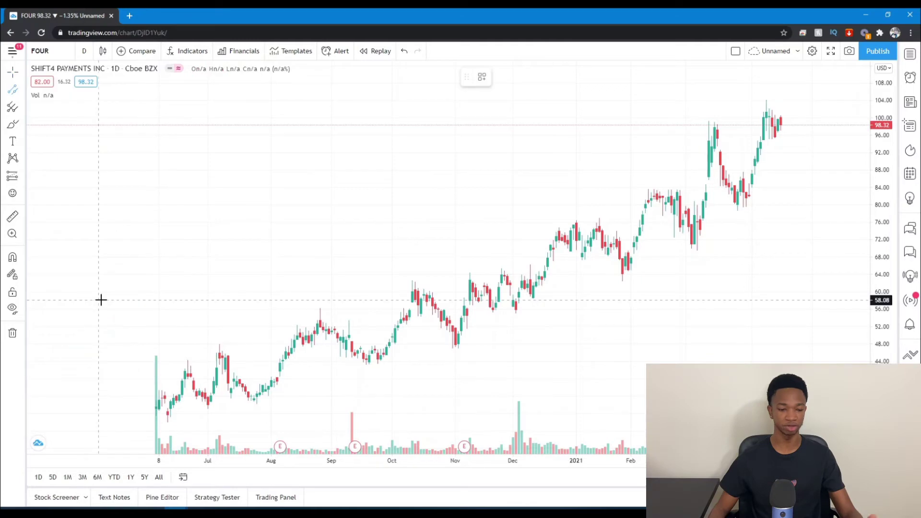
click(156, 377)
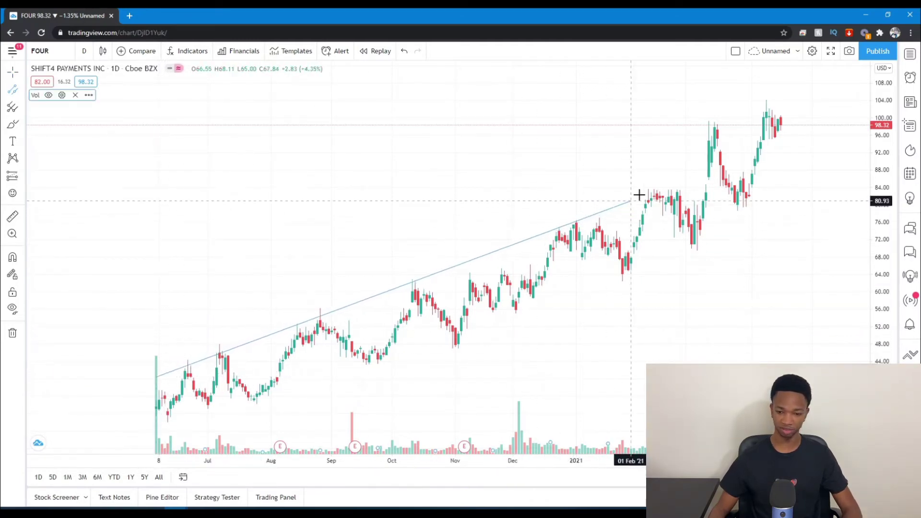
click(661, 184)
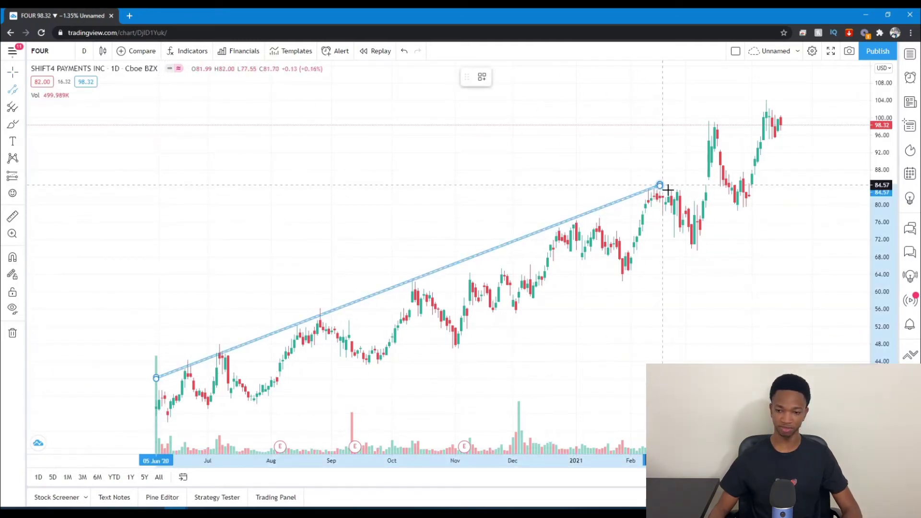
click(723, 232)
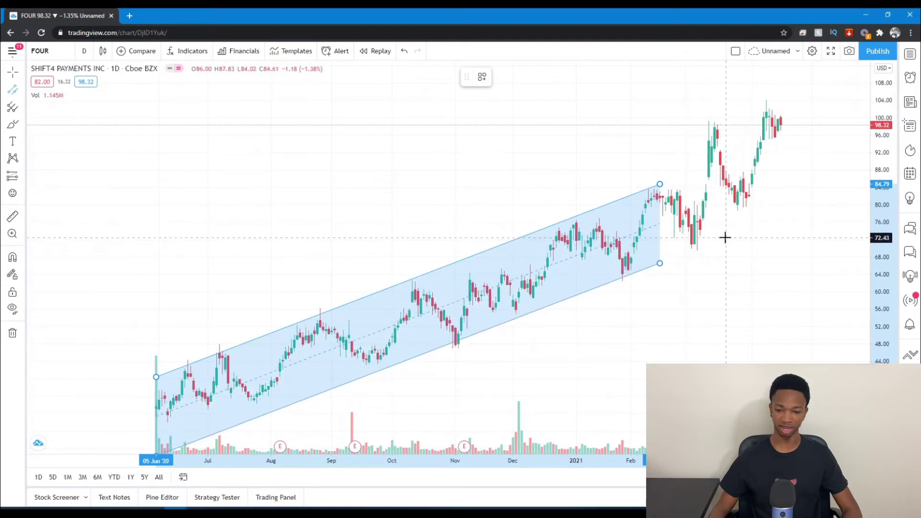
click(724, 238)
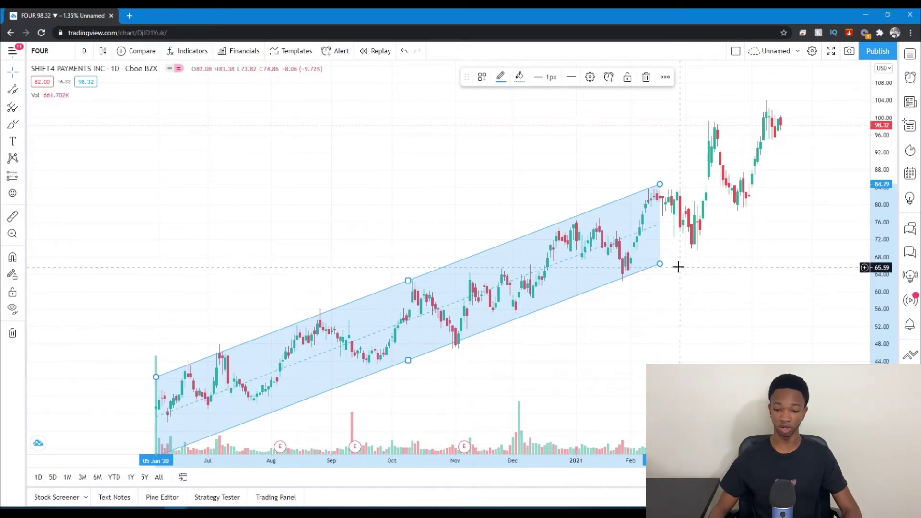
Step: Extend the parallel channel's end along its slope to the start of the latest rally, and deselect the channel
mouse_move(661, 264)
mouse_down()
mouse_move(747, 222)
mouse_move(757, 244)
mouse_move(757, 231)
mouse_up()
click(748, 267)
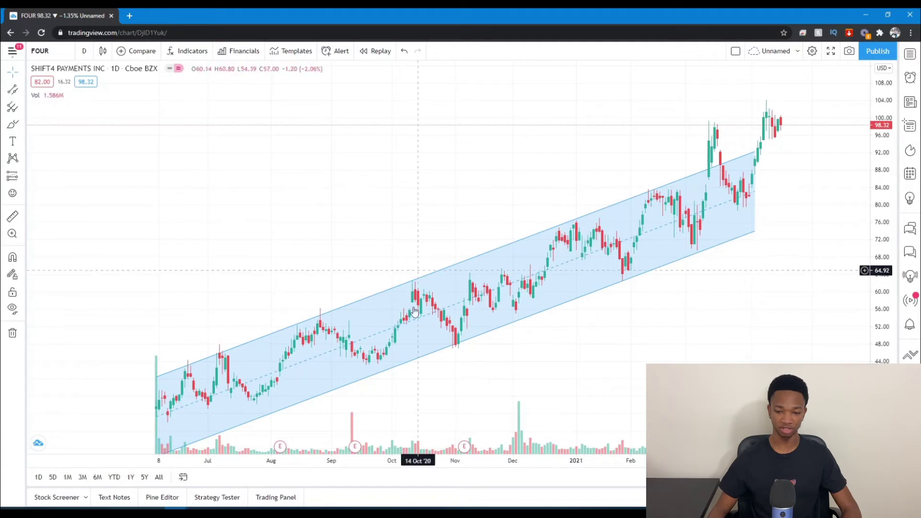
Step: Add Parallel Channel, Trend Line and Horizontal Ray to the favourite drawing tools and move the floating favourites bar to the chart's header row
click(24, 91)
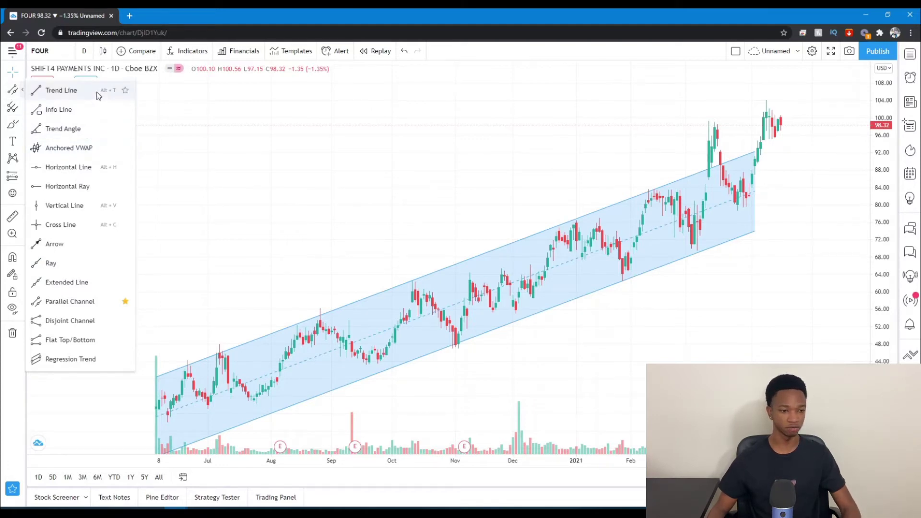
click(126, 91)
click(126, 187)
drag(150, 124, 470, 56)
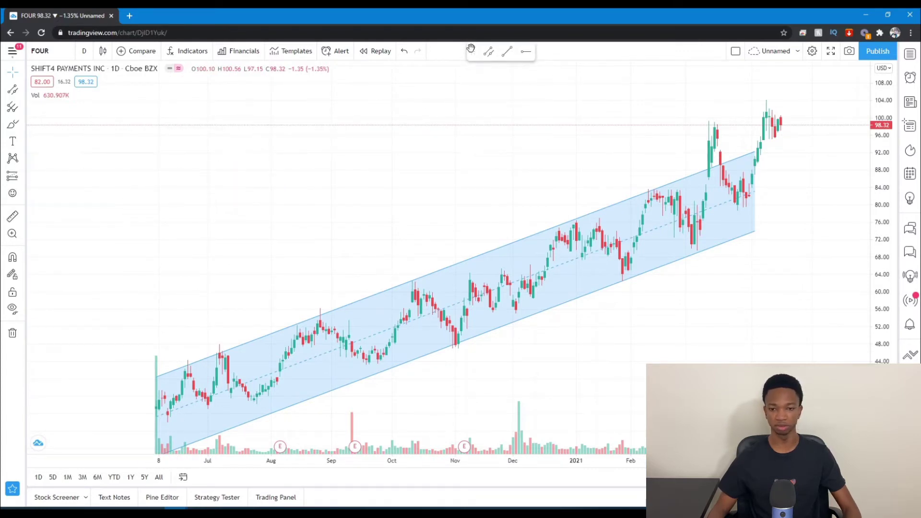
Step: Place a horizontal ray from the favourite tools at a price of about 97.82, starting just before the first peak near 98
click(530, 58)
click(692, 128)
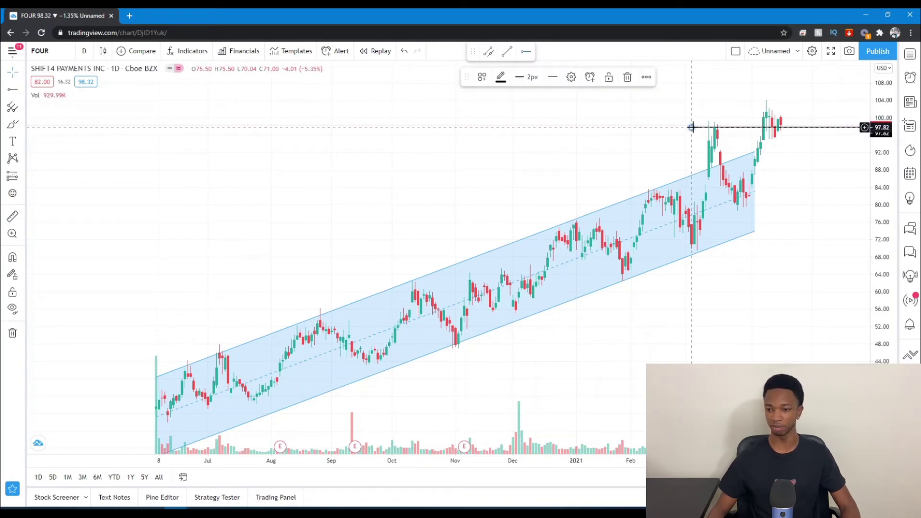
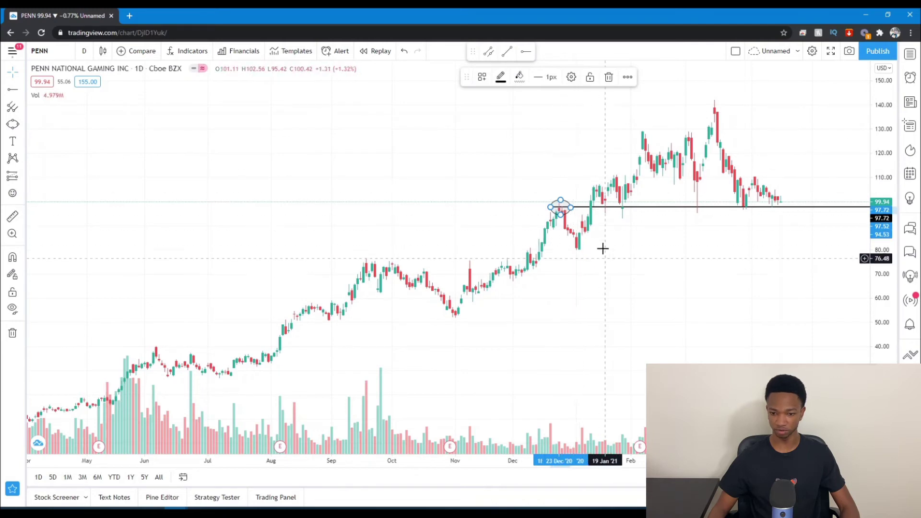
Step: Give the ellipse around the late December 2020 high a translucent grey fill, and deselect it
click(520, 78)
click(582, 96)
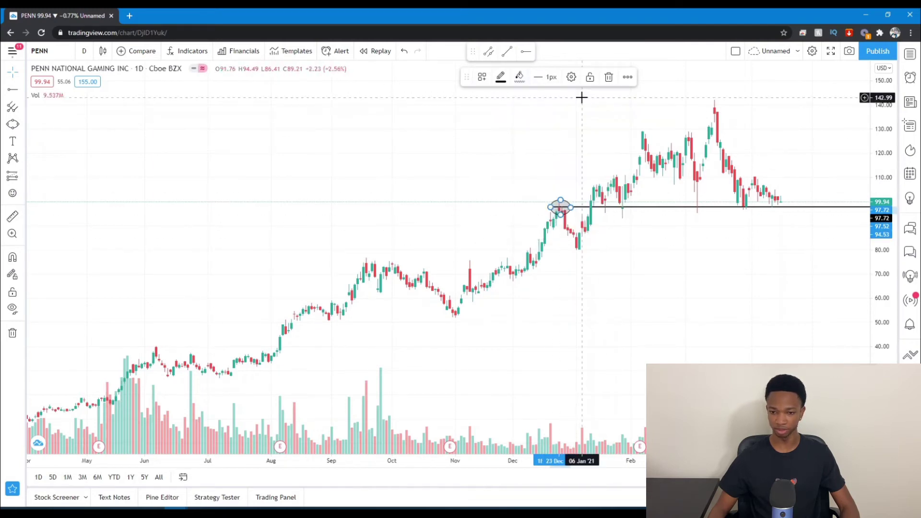
click(664, 273)
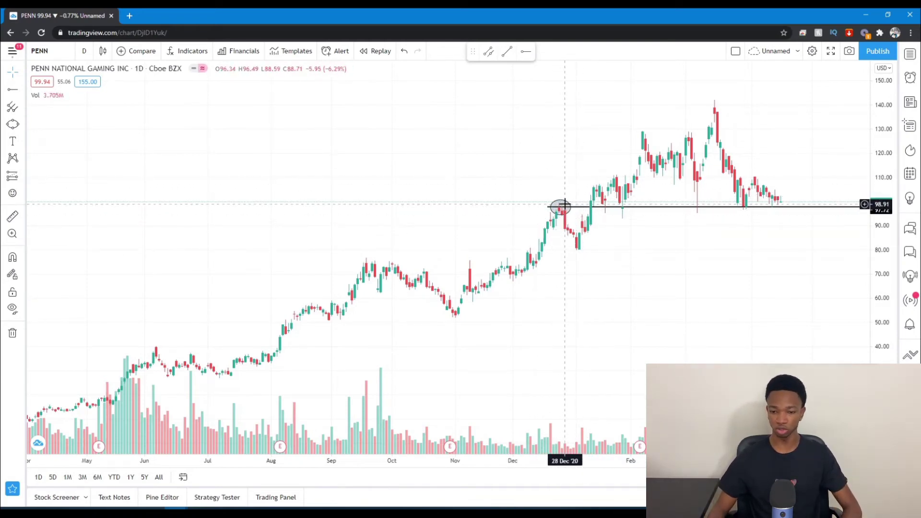
Step: Move the grey ellipse along the horizontal ray to the most recent low touching it, and delete the ellipse
mouse_move(560, 207)
mouse_down()
mouse_move(767, 199)
mouse_move(750, 203)
mouse_up()
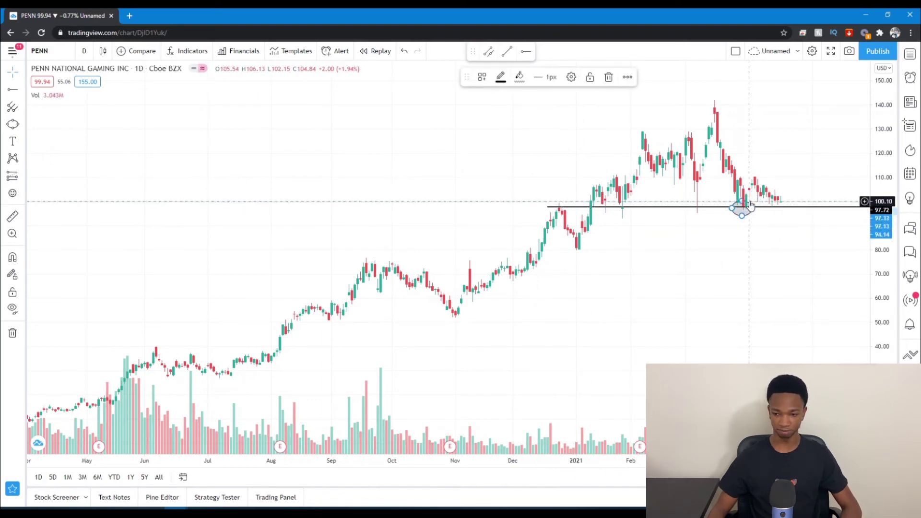
click(750, 203)
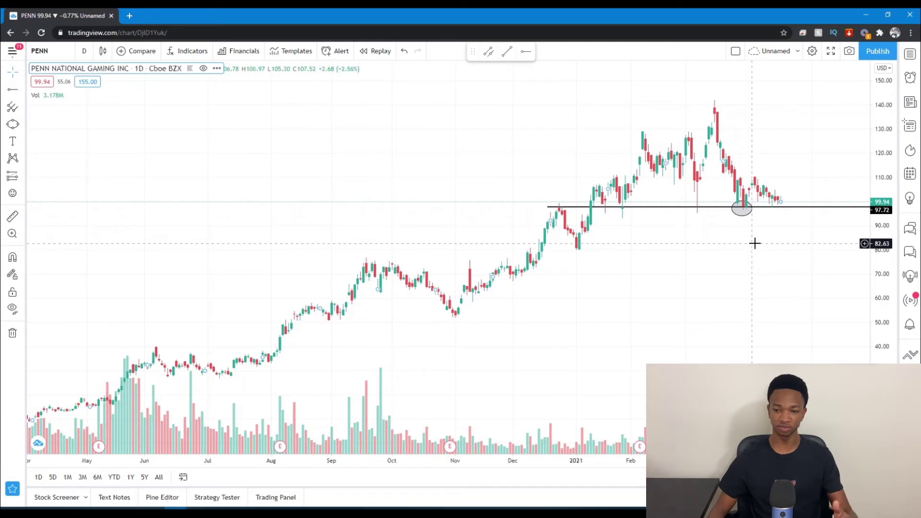
click(749, 212)
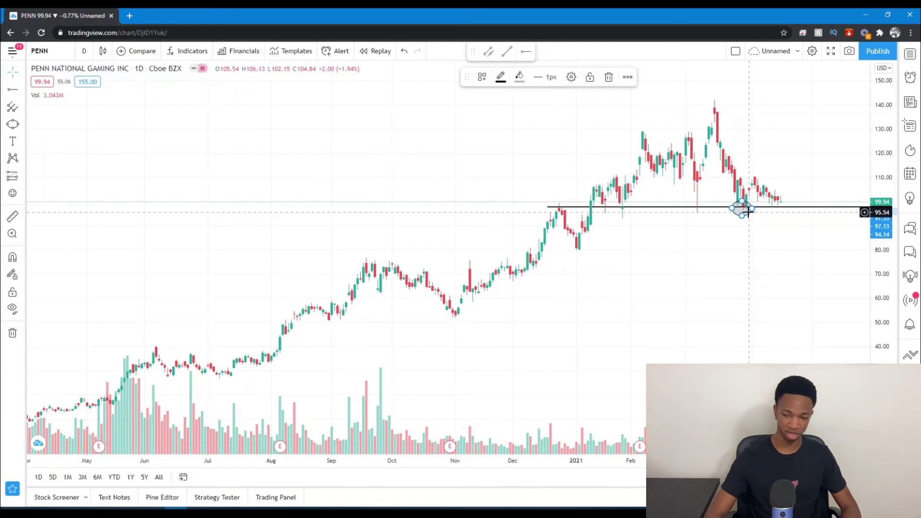
key(Delete)
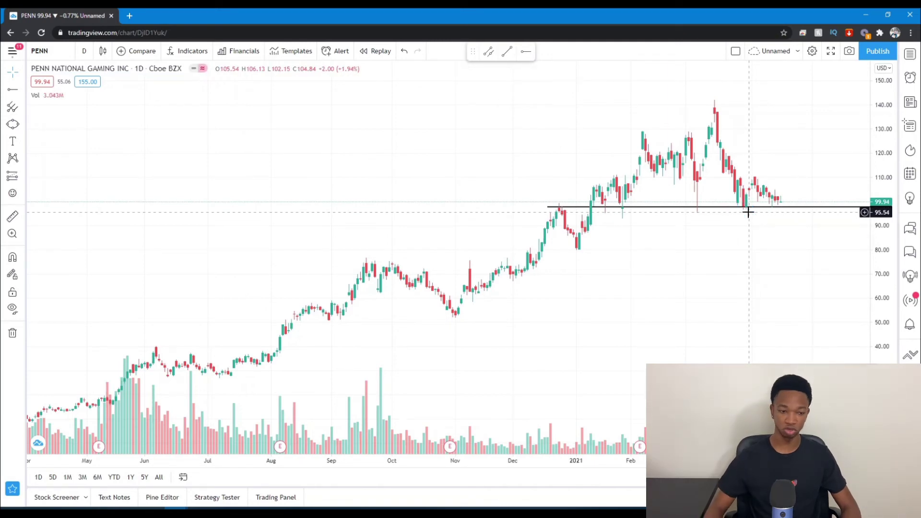
Step: Add the text "Looking to play a bounce off of support" just below the horizontal ray near the latest candles, shifted left to fit fully in view
click(22, 142)
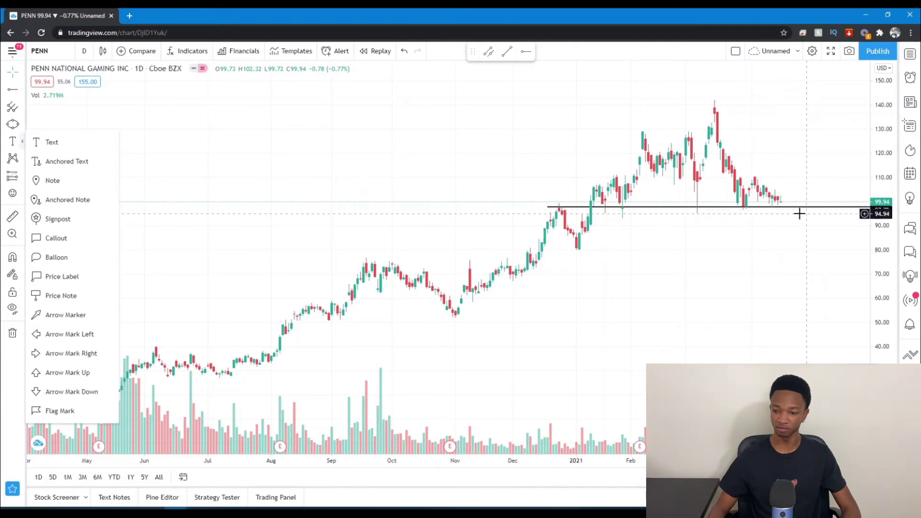
click(75, 143)
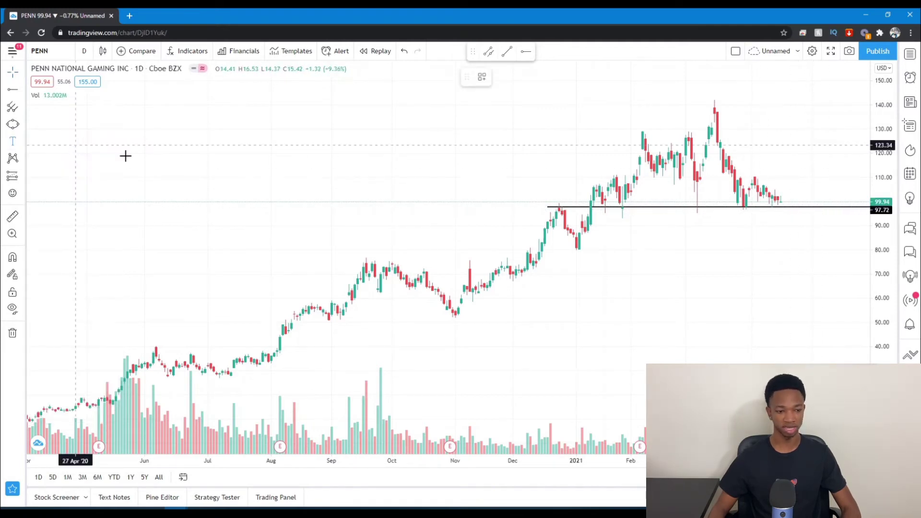
click(782, 218)
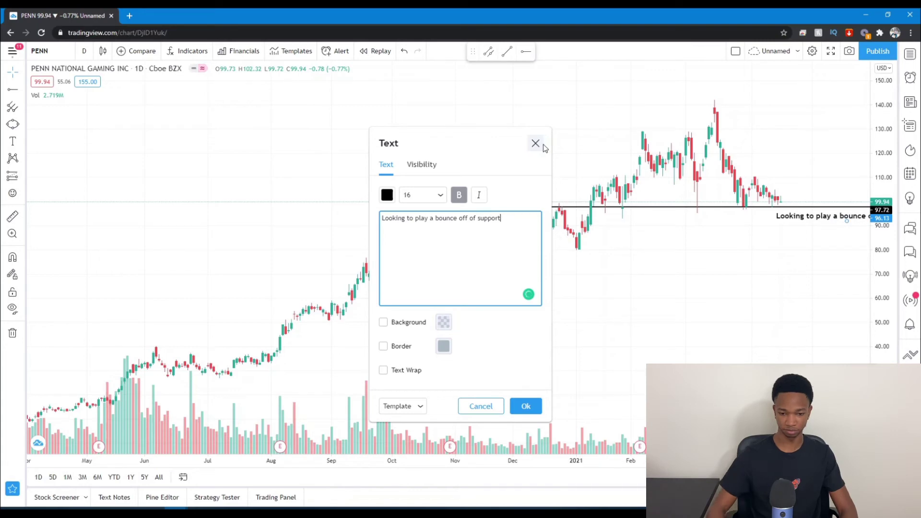
click(525, 407)
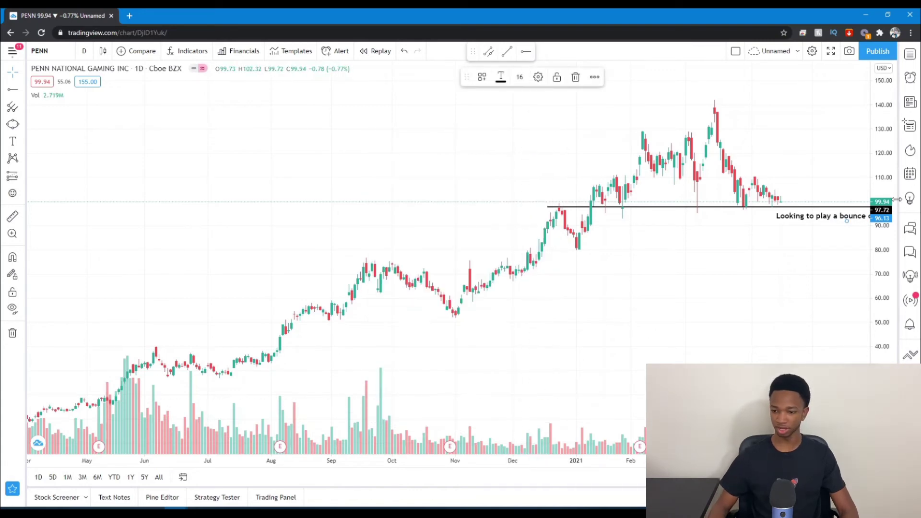
drag(792, 218, 733, 222)
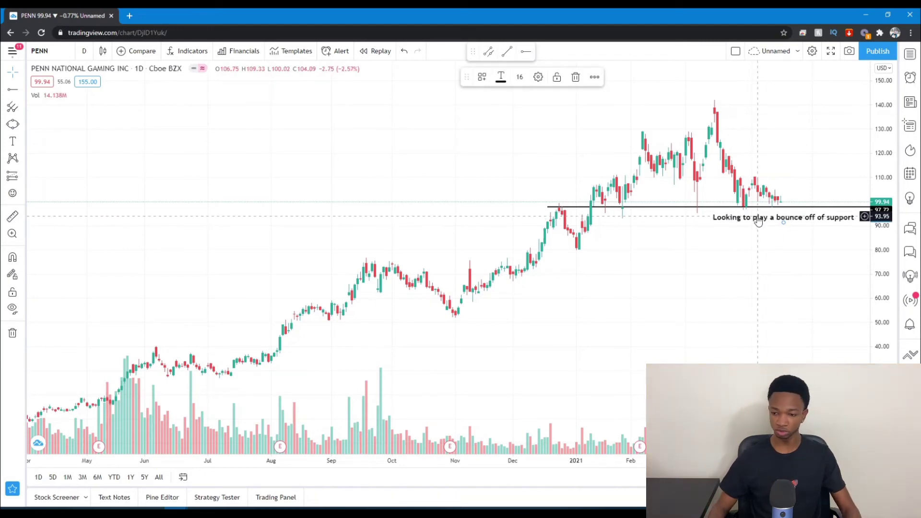
click(719, 257)
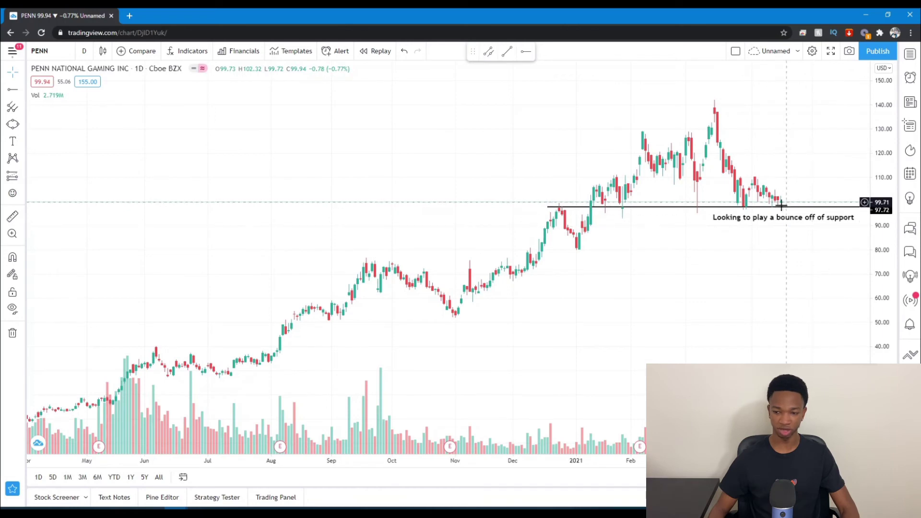
Step: Place a Long Position with its entry at about 98.32, on the horizontal ray just after the last candle
key(alt+shift+r)
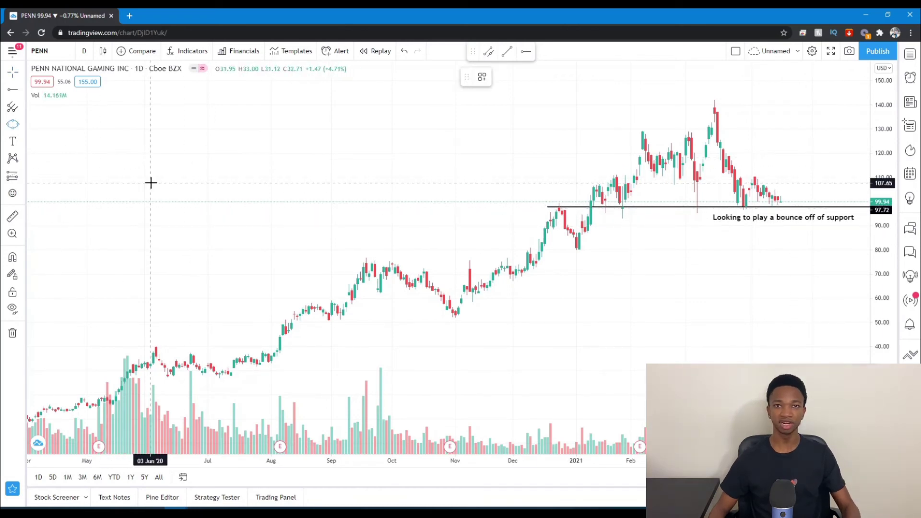
click(21, 176)
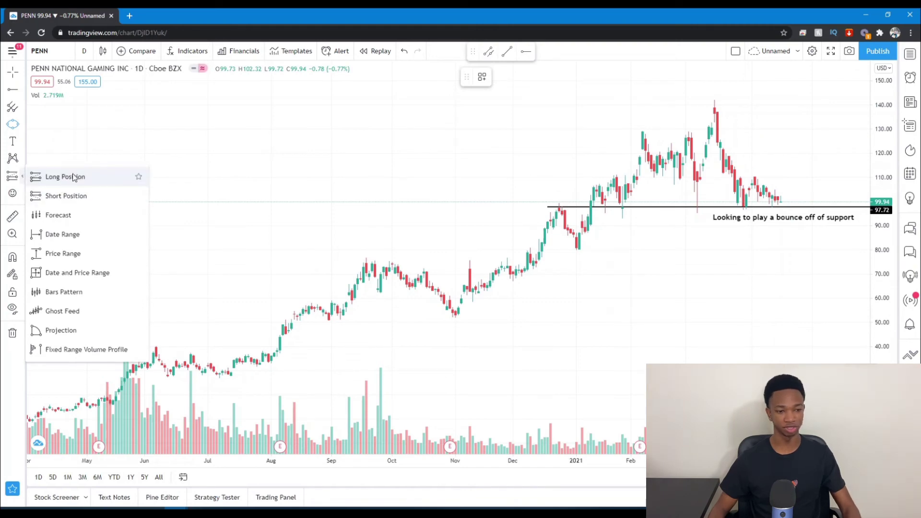
click(65, 176)
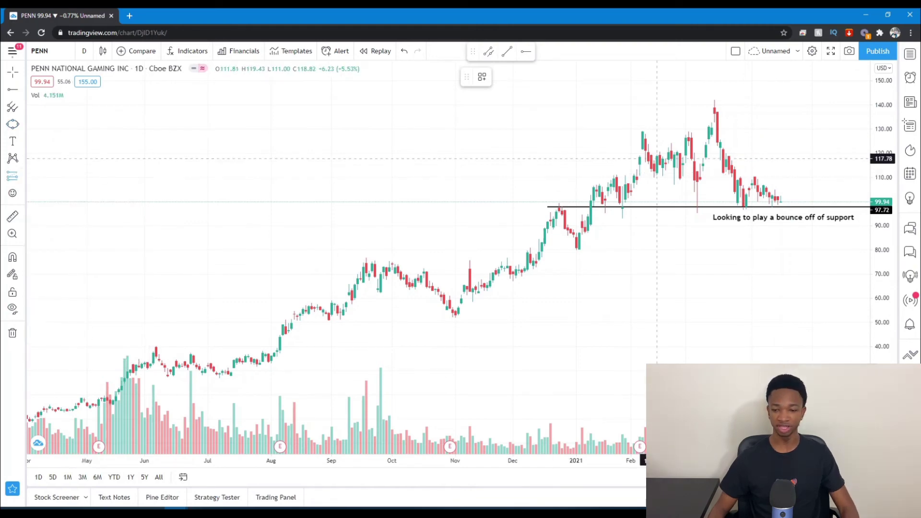
click(798, 205)
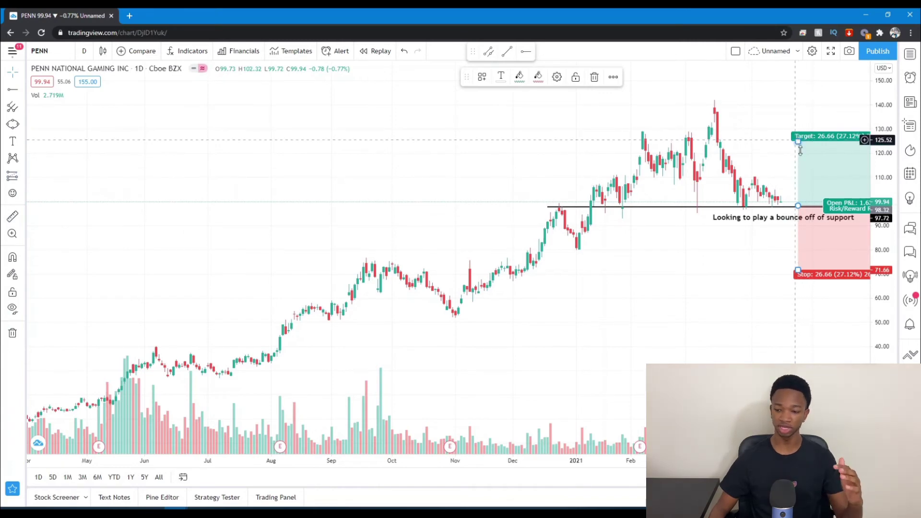
Step: Move the "Looking to play a bounce off of support" text away from the long position and delete it
click(760, 218)
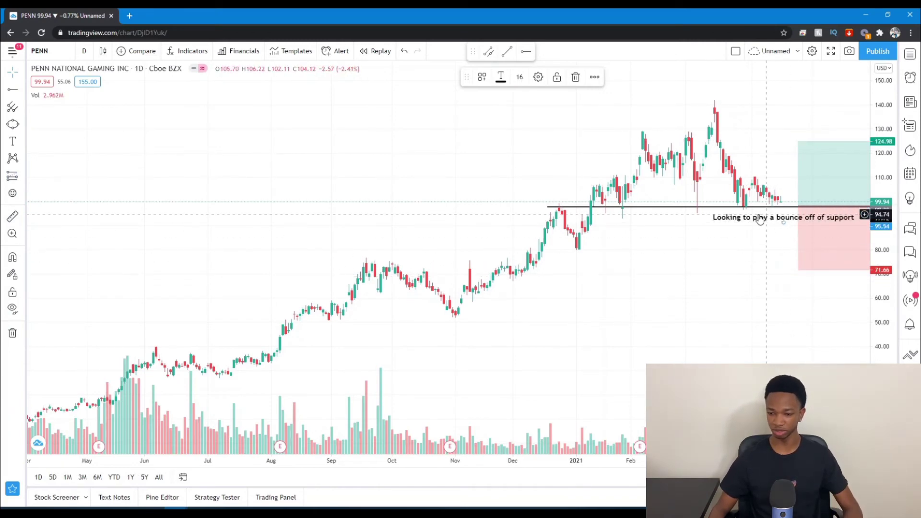
drag(750, 221, 595, 246)
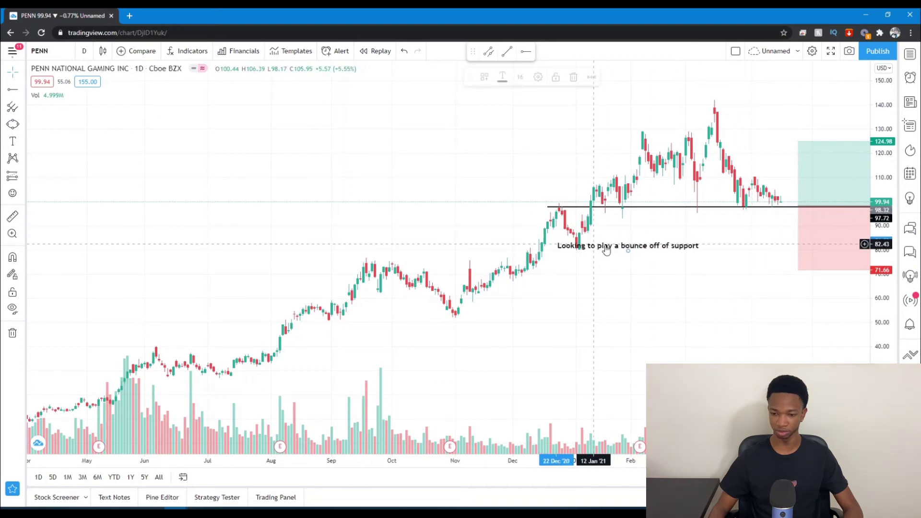
key(Delete)
Step: Align the long position's start with the last candle and raise its target to about 129.09, level with the early February high
click(803, 211)
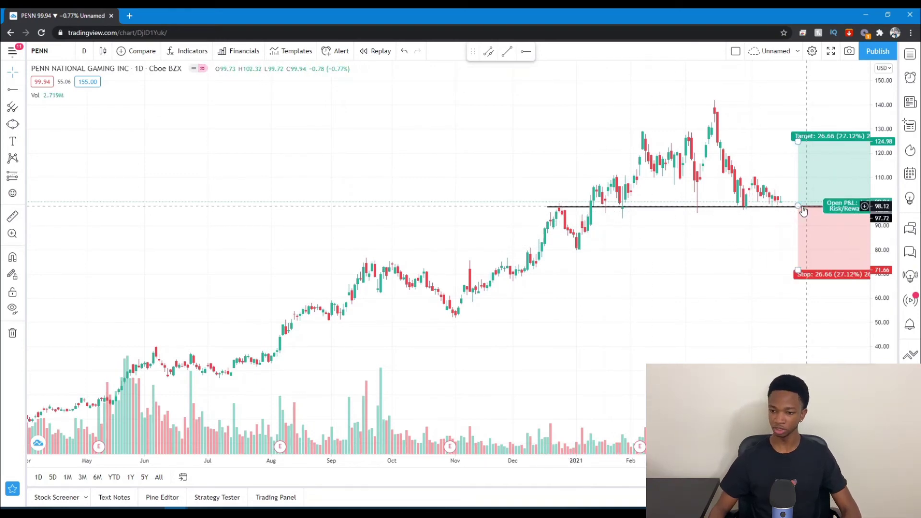
drag(800, 208, 767, 206)
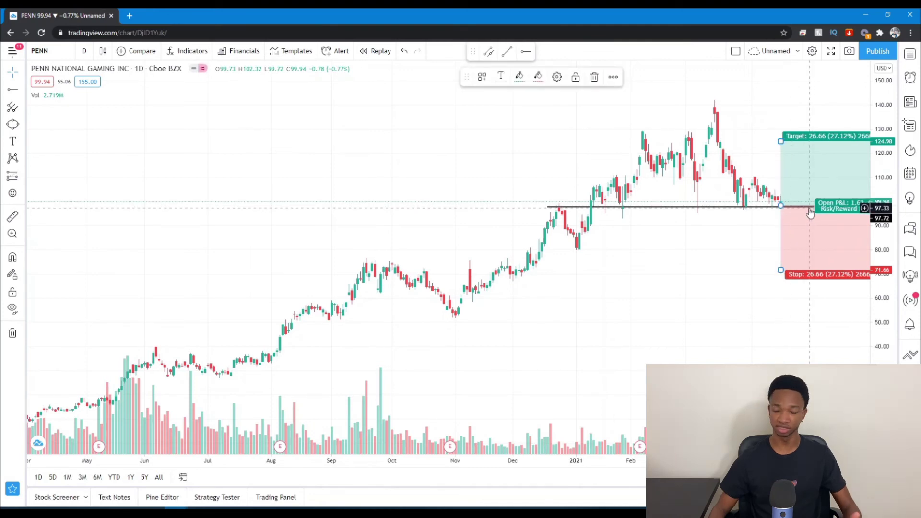
drag(781, 141, 777, 131)
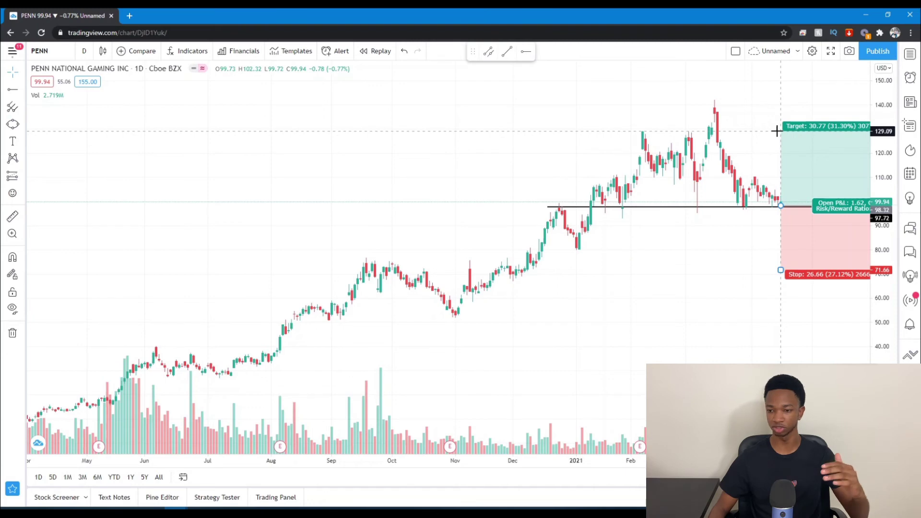
drag(777, 131, 778, 131)
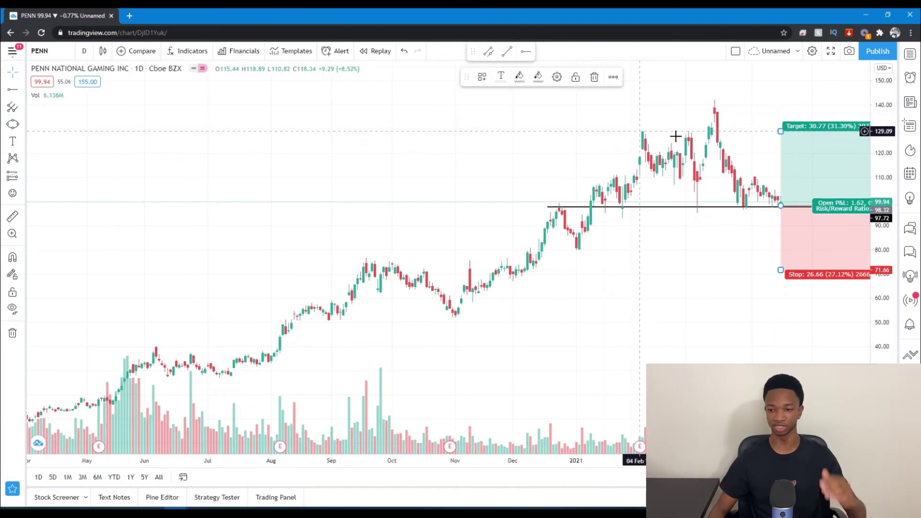
Step: Tighten the long position's stop to about 92.76, just below the support ray, and show the whole position
drag(780, 270, 780, 219)
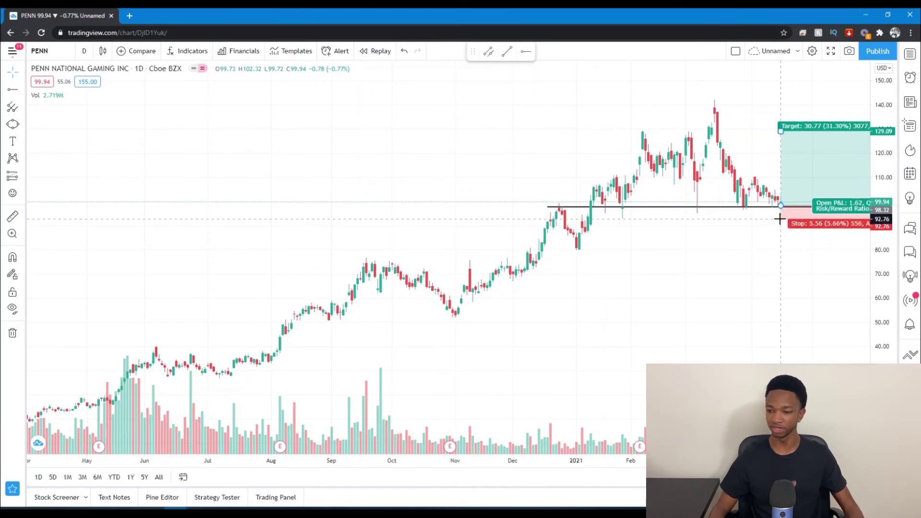
drag(780, 219, 781, 219)
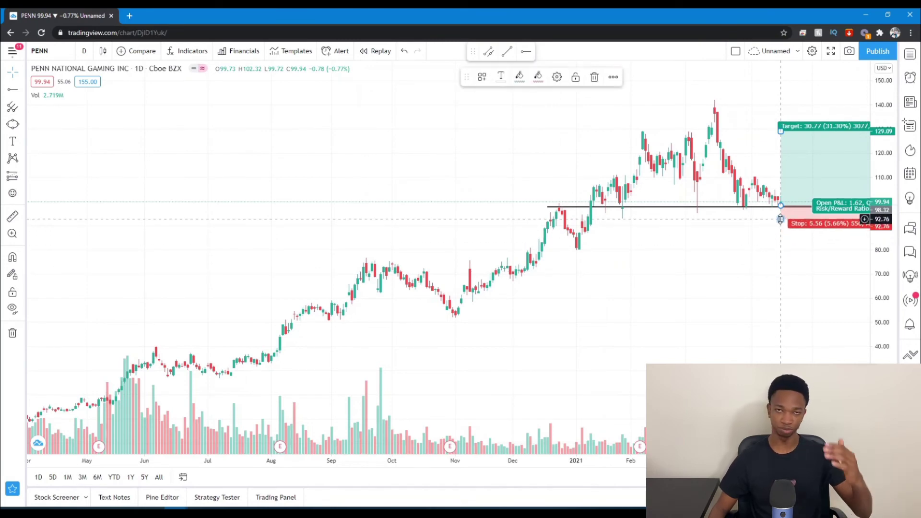
click(773, 269)
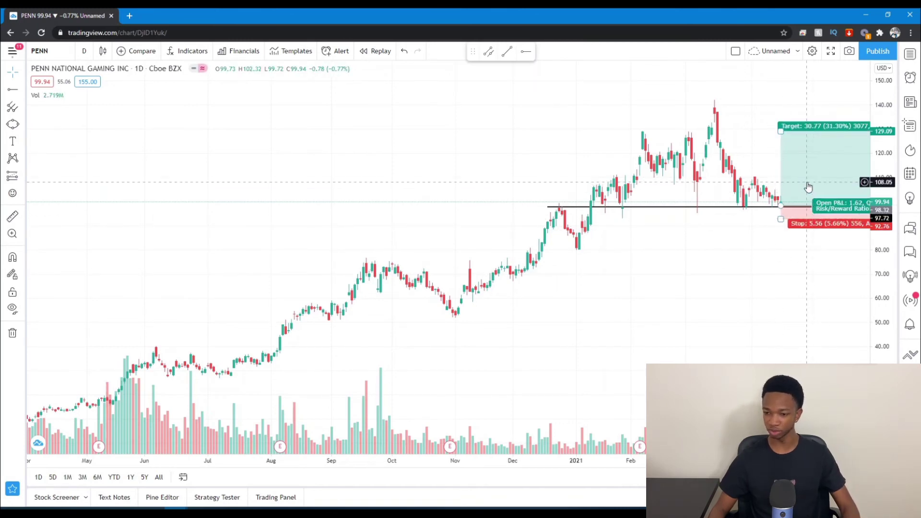
drag(763, 243, 586, 259)
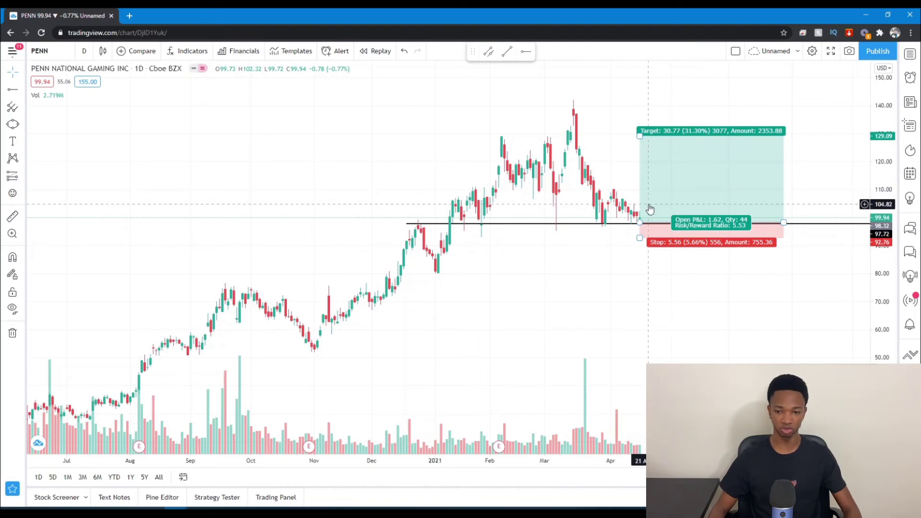
Step: Delete the long position after the last candle
click(22, 177)
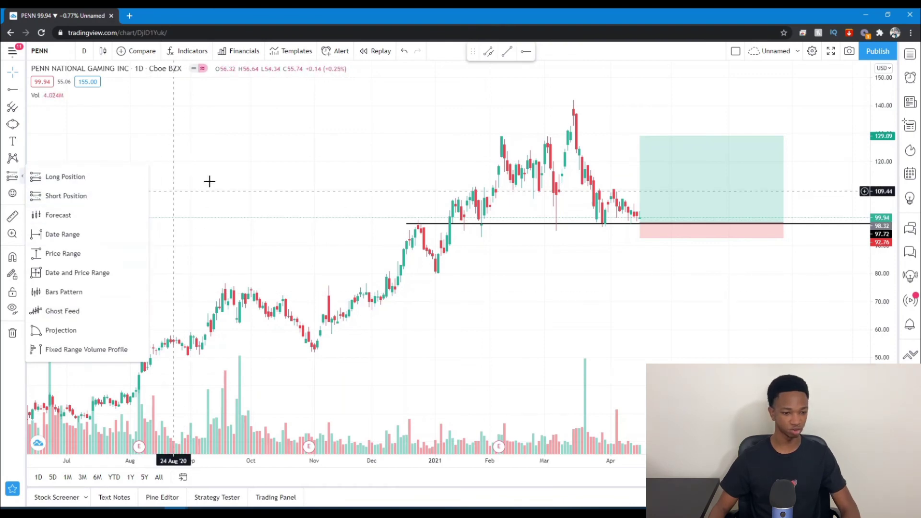
click(226, 175)
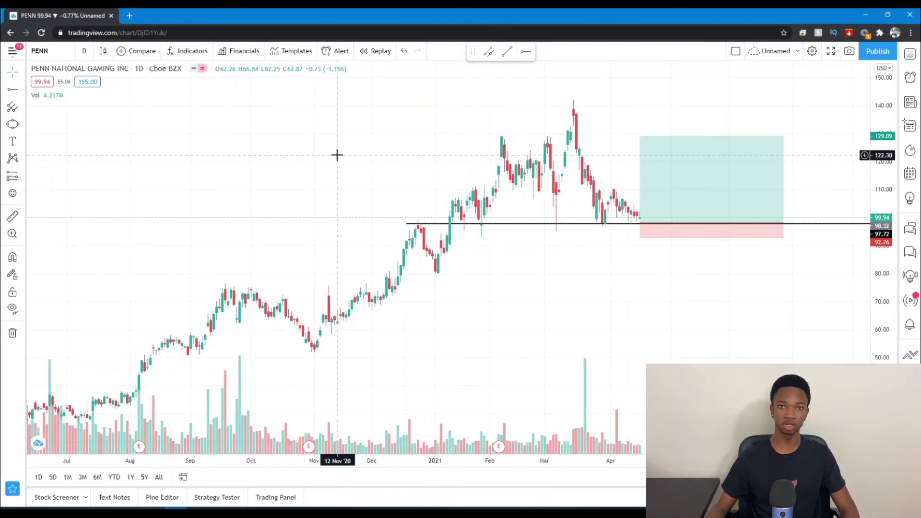
click(709, 179)
key(Delete)
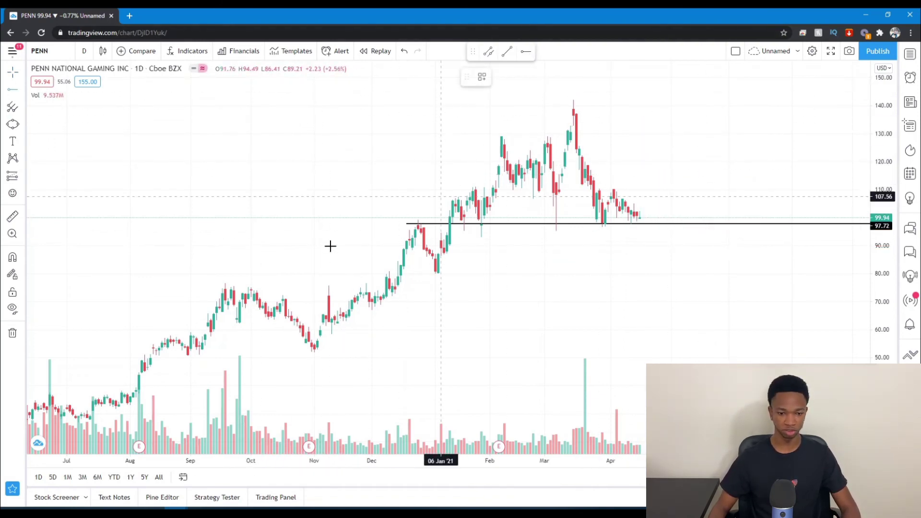
Step: Place horizontal rays at about 74.66 from the September 2020 high and about 128.29 from just before the February 2021 high
click(211, 288)
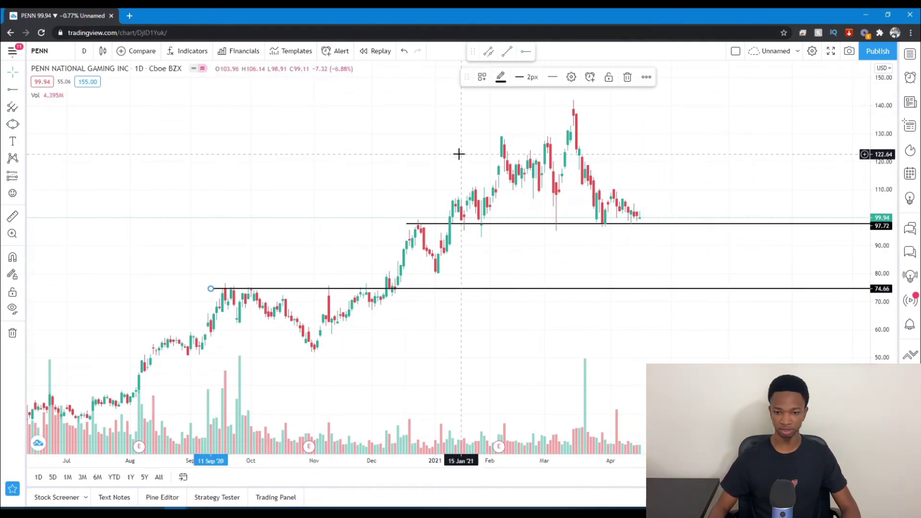
click(471, 135)
click(526, 51)
click(479, 138)
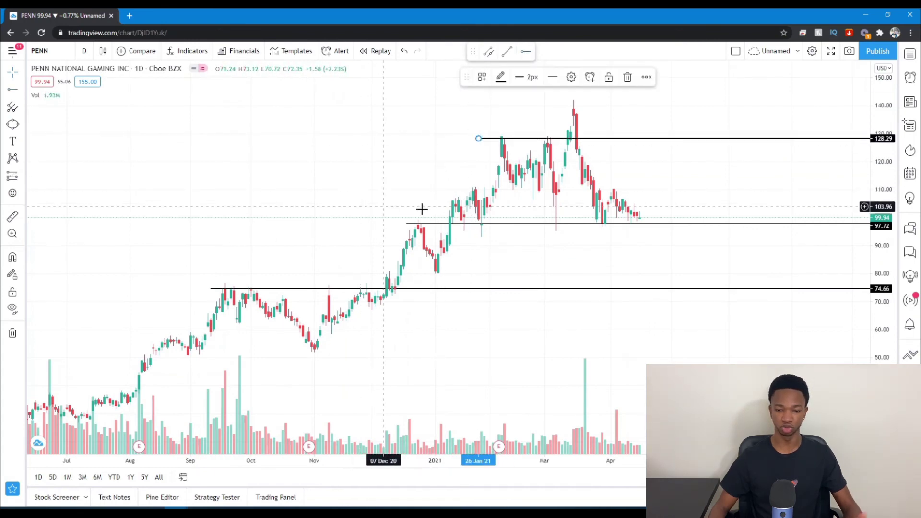
Step: Shift the 97.72 ray slightly earlier so it starts at 11 Dec 2020, and lock all drawing tools
drag(440, 226, 470, 224)
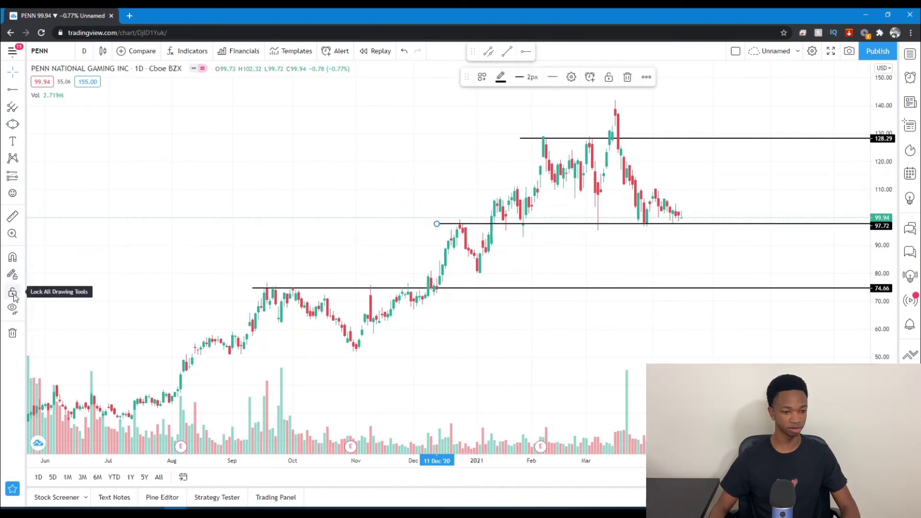
click(509, 298)
Step: Try to move the locked ray at 128.29, and unlock all drawing tools
drag(552, 138, 561, 144)
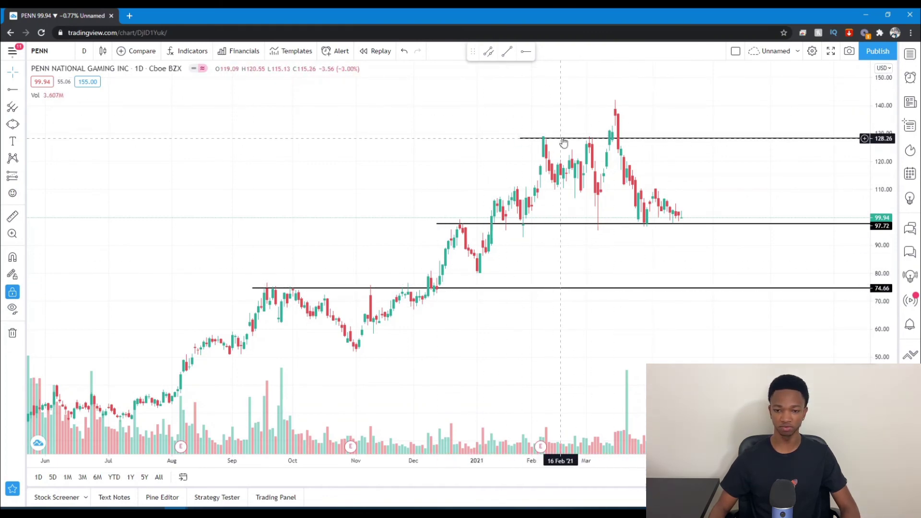
click(564, 143)
scroll(567, 136, left, 5)
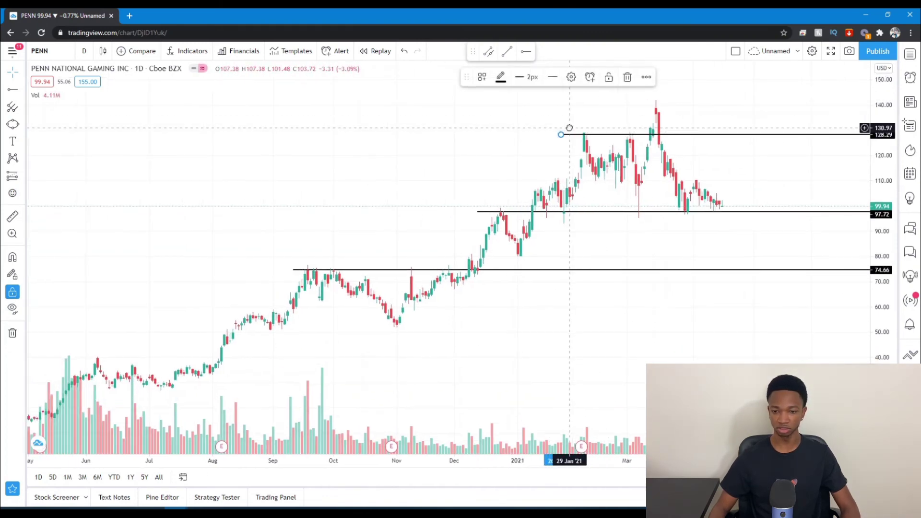
click(368, 143)
scroll(344, 148, right, 5)
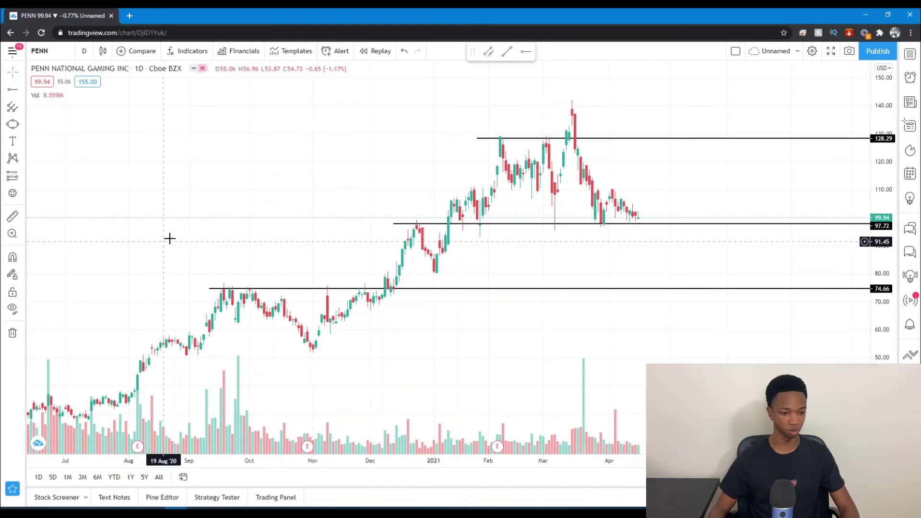
scroll(195, 181, left, 3)
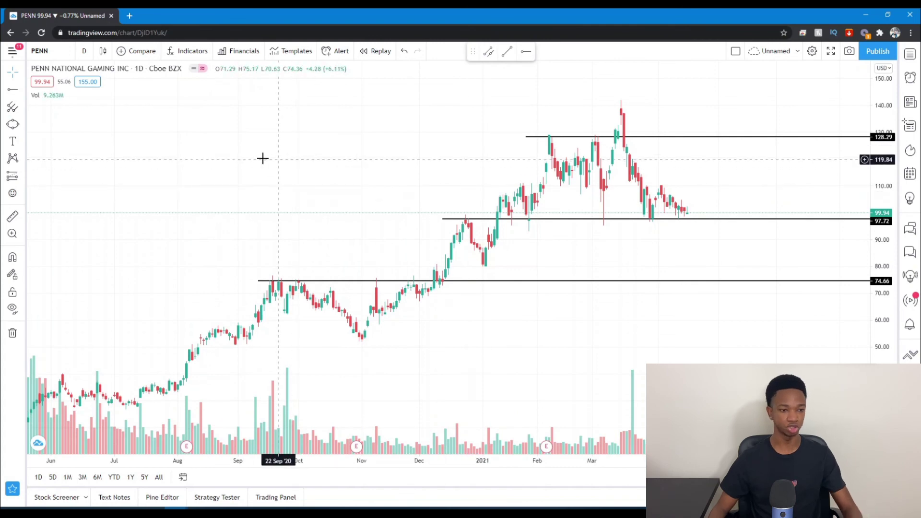
Step: Browse the trend line, Gann and Fibonacci, forecasting, text and icon drawing tool sets
click(24, 91)
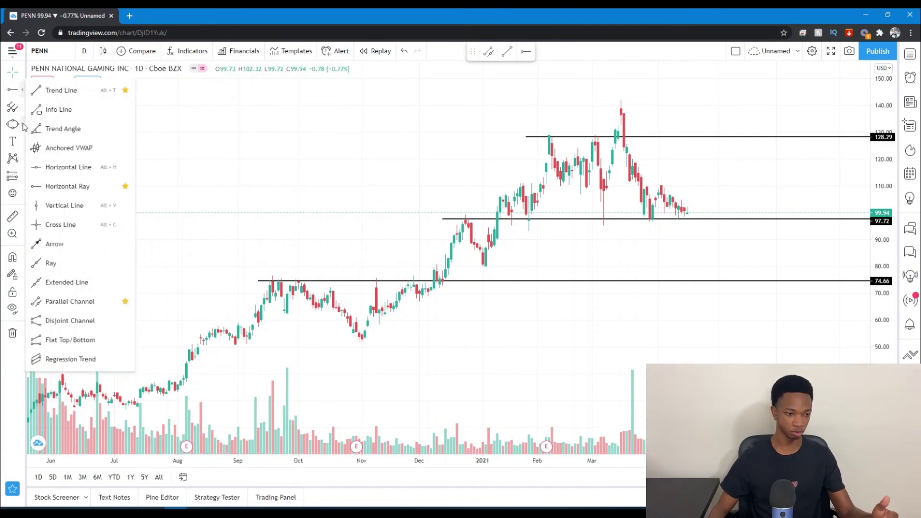
click(19, 109)
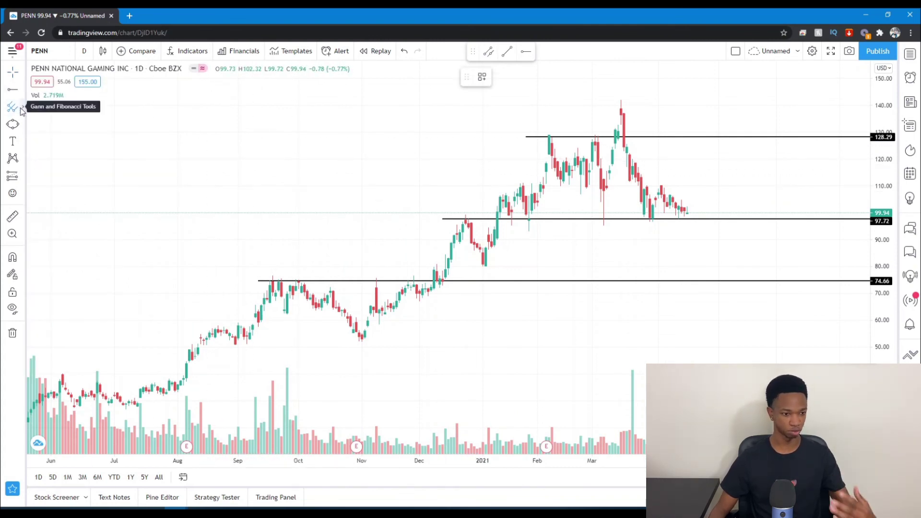
click(23, 92)
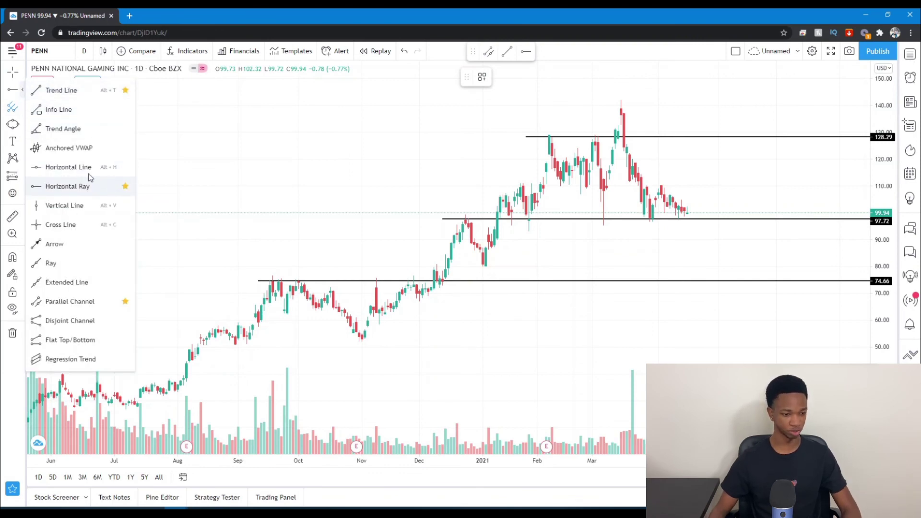
click(22, 176)
click(23, 141)
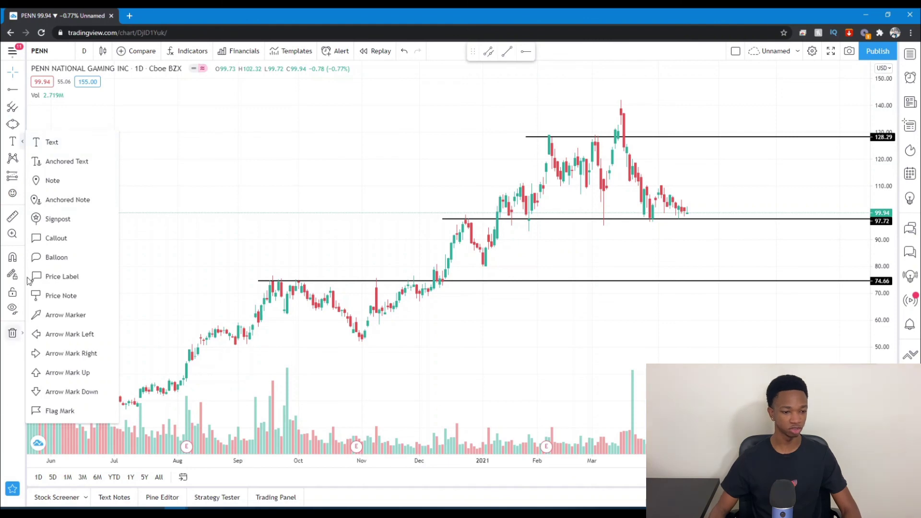
click(21, 195)
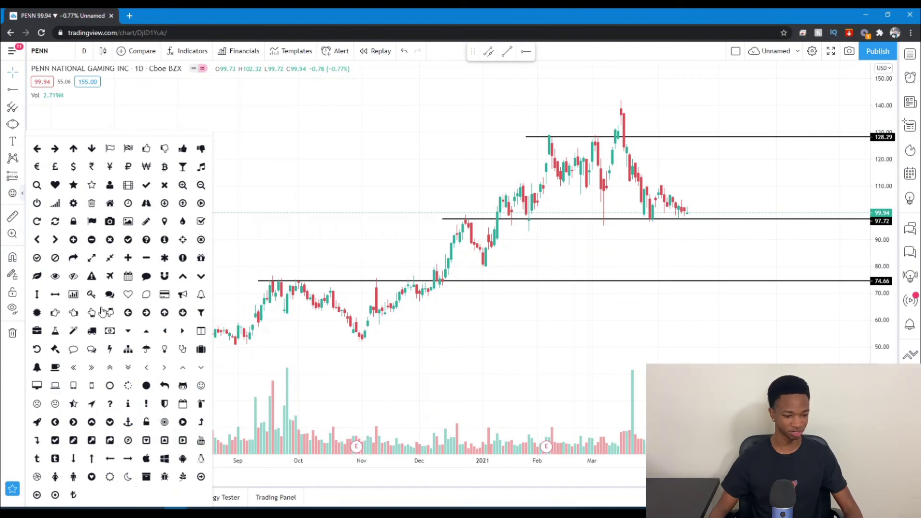
Step: Place a rocket icon on the chart at about the 140 price level, just past the latest candles
click(36, 422)
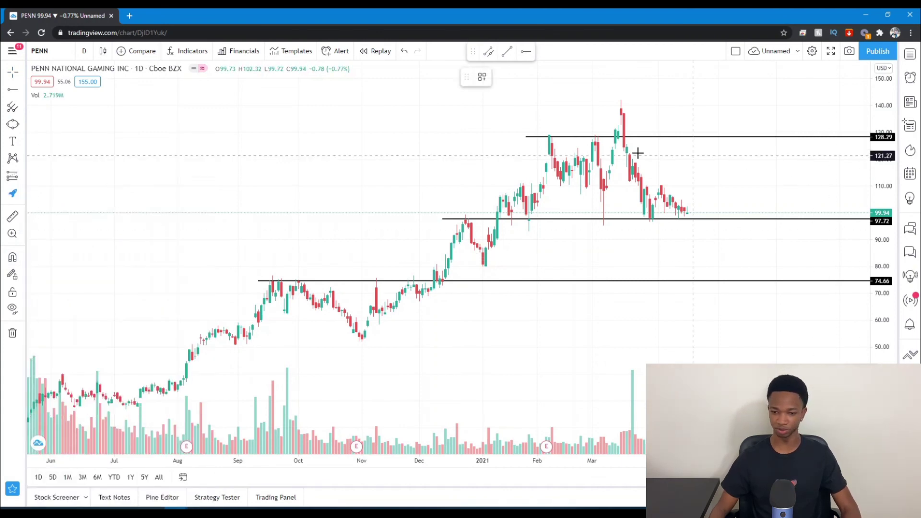
click(710, 105)
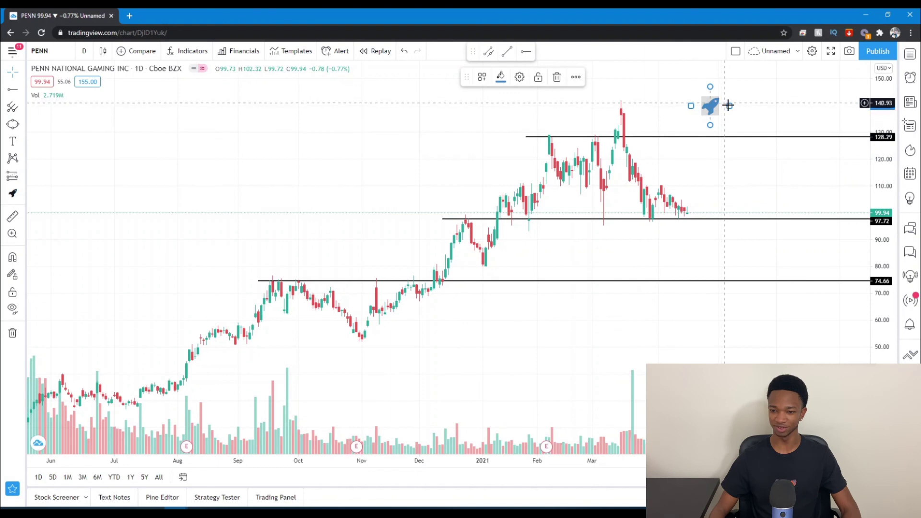
click(729, 105)
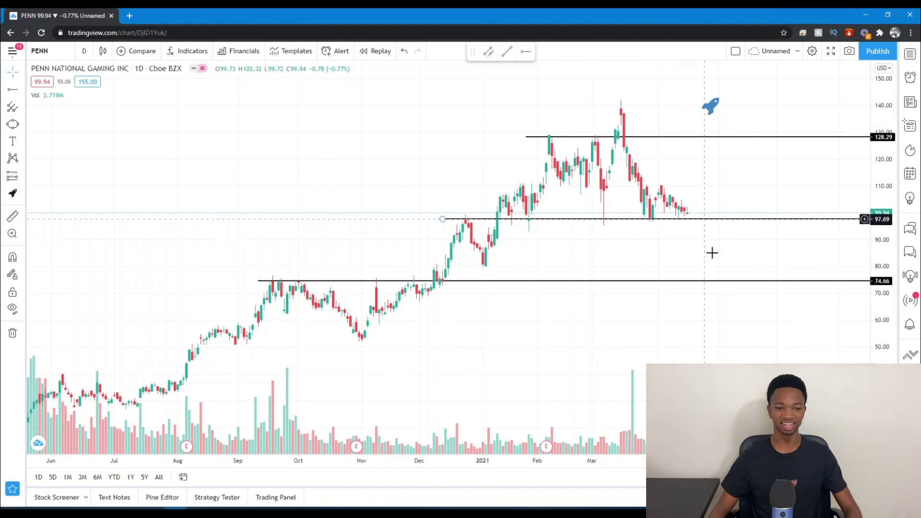
click(58, 50)
text(SPY)
key(BackSpace)
key(BackSpace)
key(BackSpace)
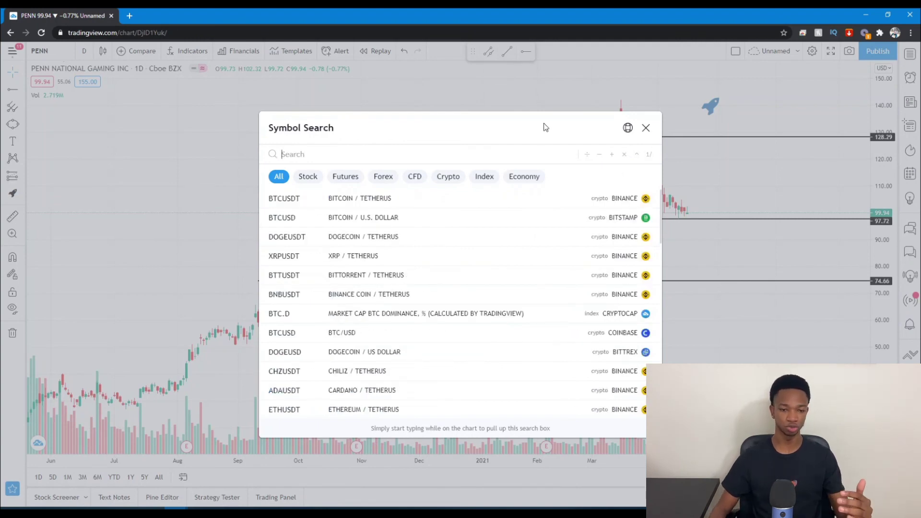
click(646, 128)
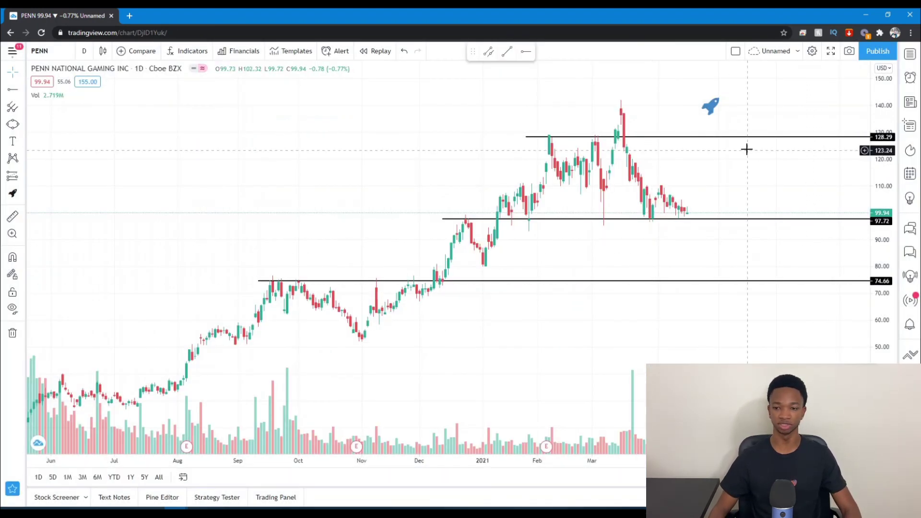
Step: Delete the rocket icon above the 128.29 ray
click(717, 107)
key(Delete)
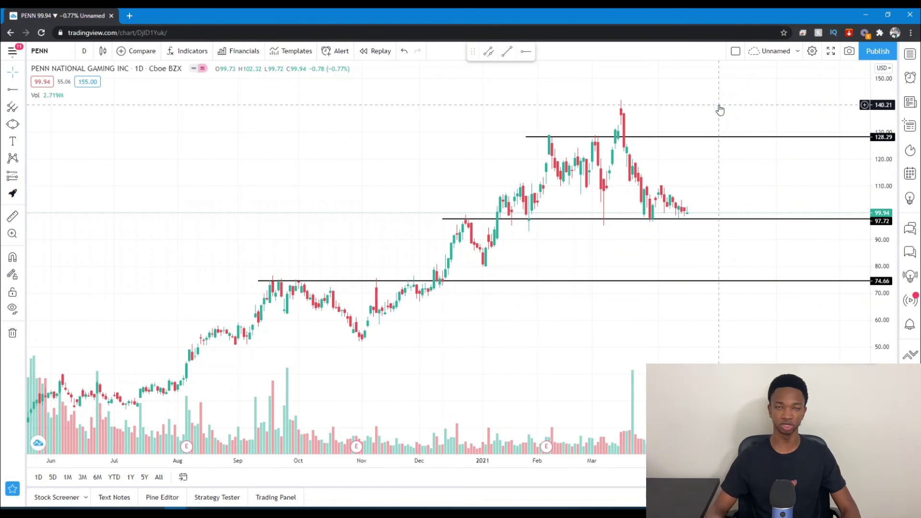